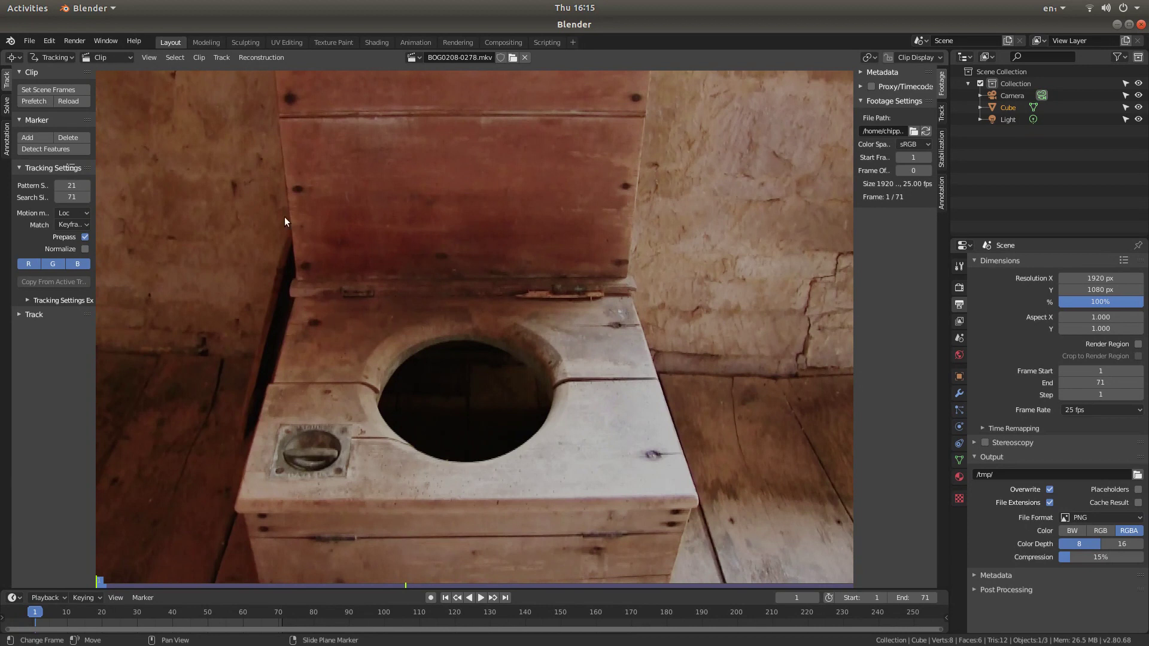
Switch the clip editor for BOG0208-0278.mkv from Tracking to Mask mode
key("ctrl+Tab")
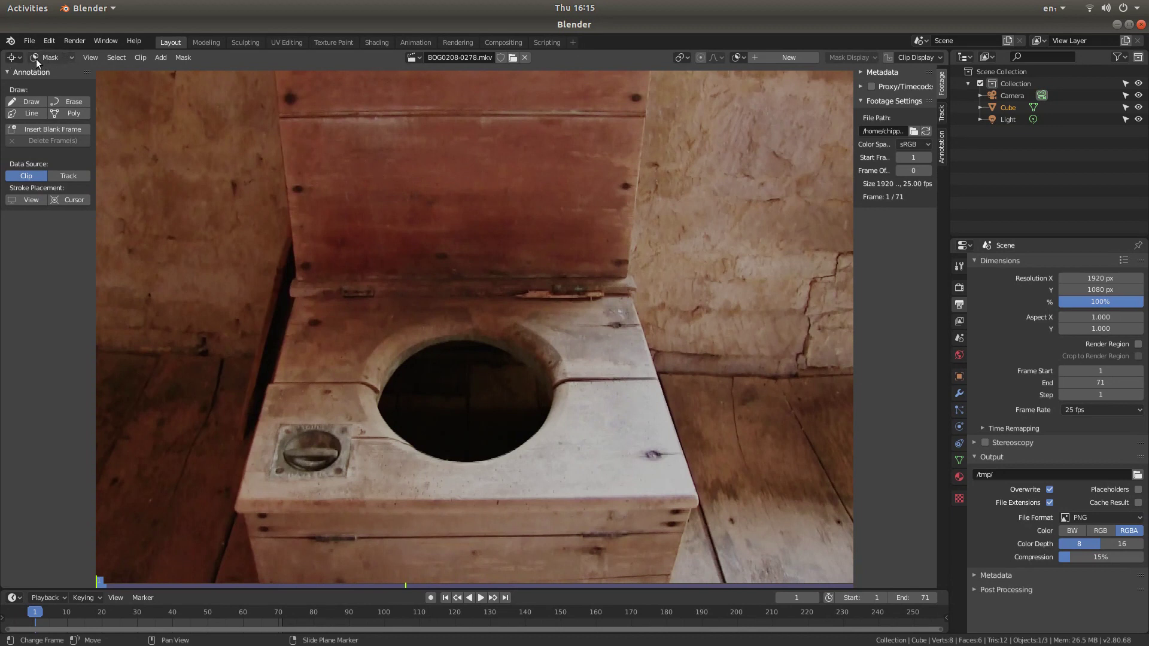
Keep Mask mode and place four mask points at the seat top's front-left, back-left, back-right and front-right corners
left_click(58, 59)
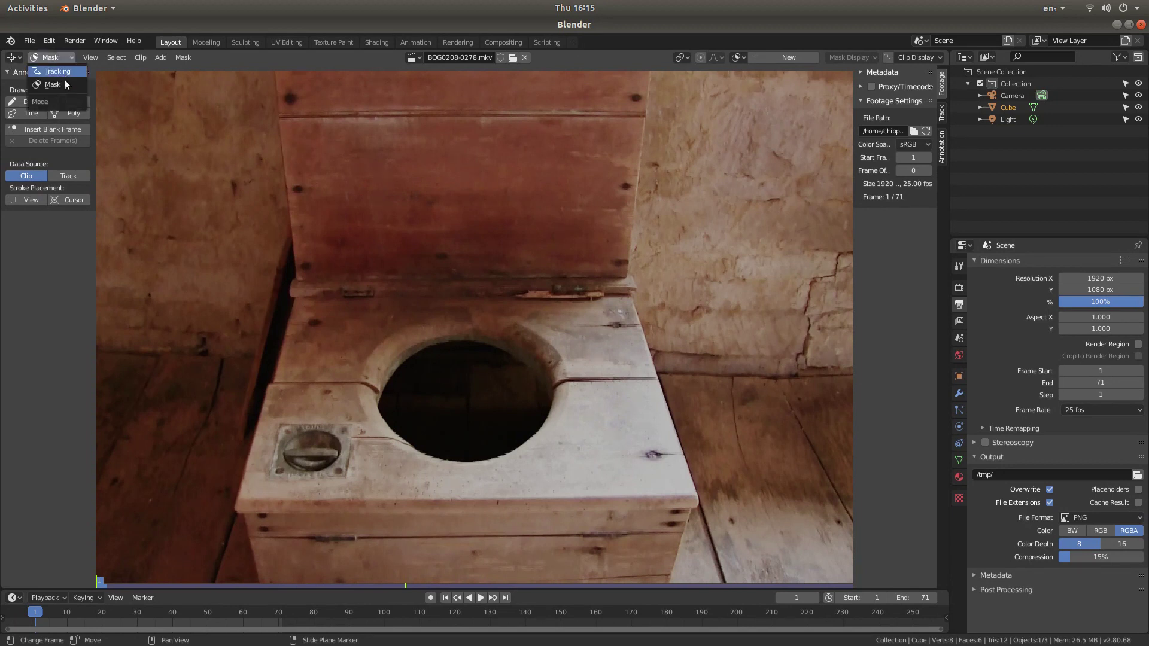
left_click(60, 84)
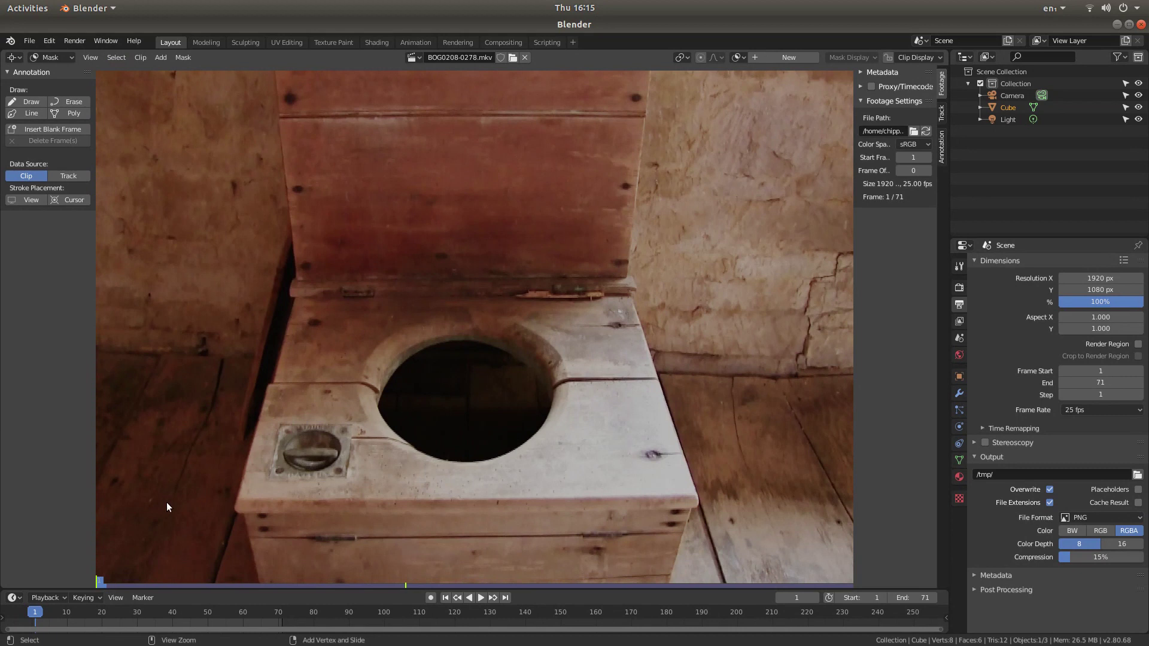
left_click(232, 514, "ctrl")
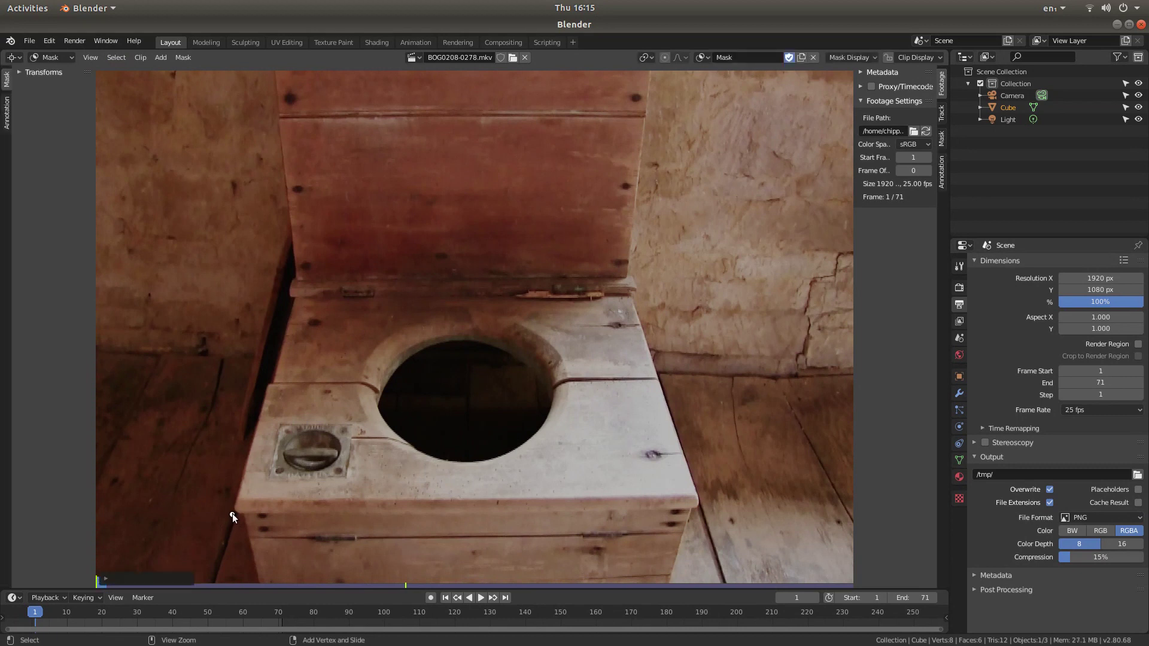
left_click(291, 298, "ctrl")
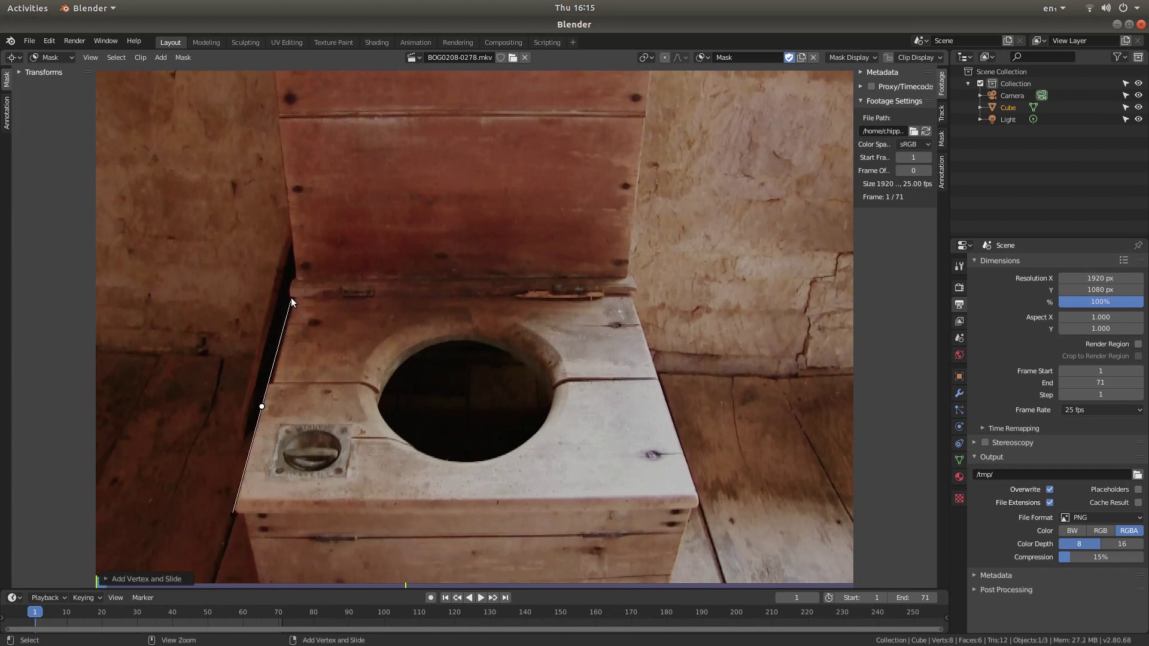
left_click(631, 293, "ctrl")
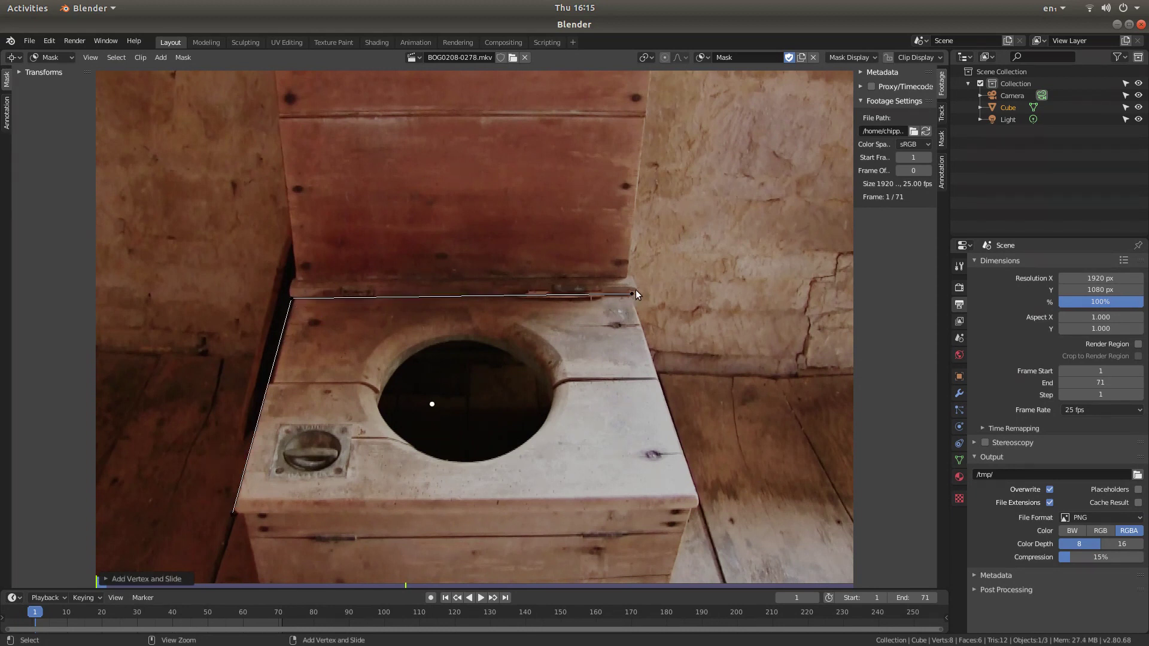
left_click(699, 507, "ctrl")
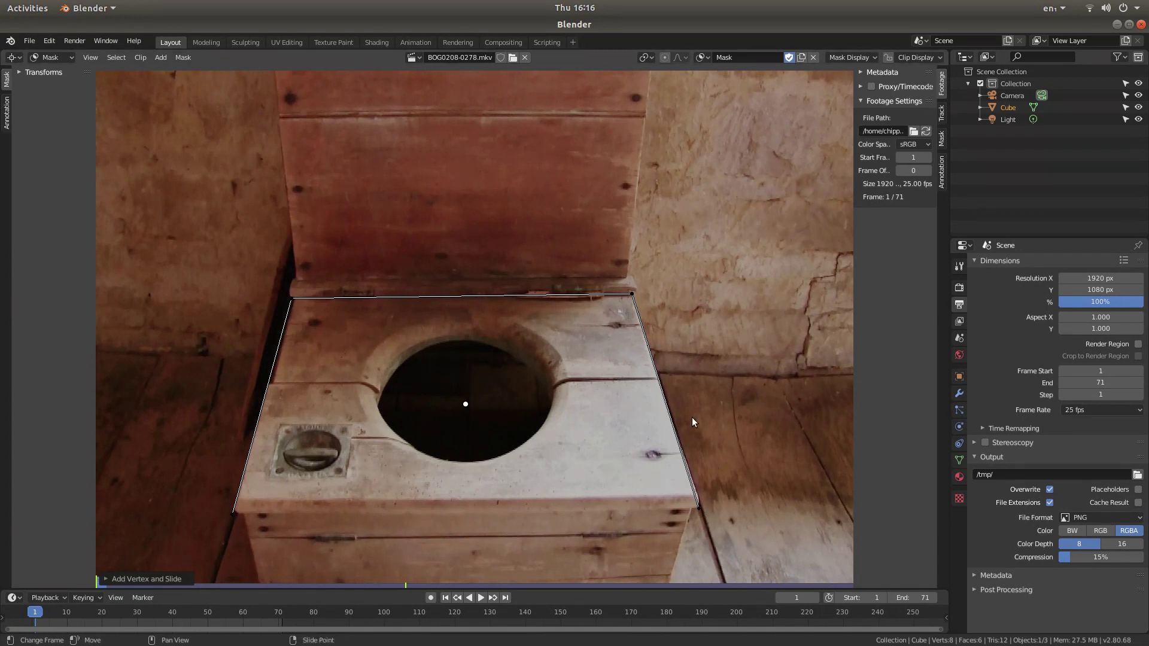
Move the mask's bottom-right corner onto the seat's right edge
mouse_move(693, 505)
left_mouse_down()
mouse_move(708, 497)
mouse_move(699, 513)
left_mouse_up()
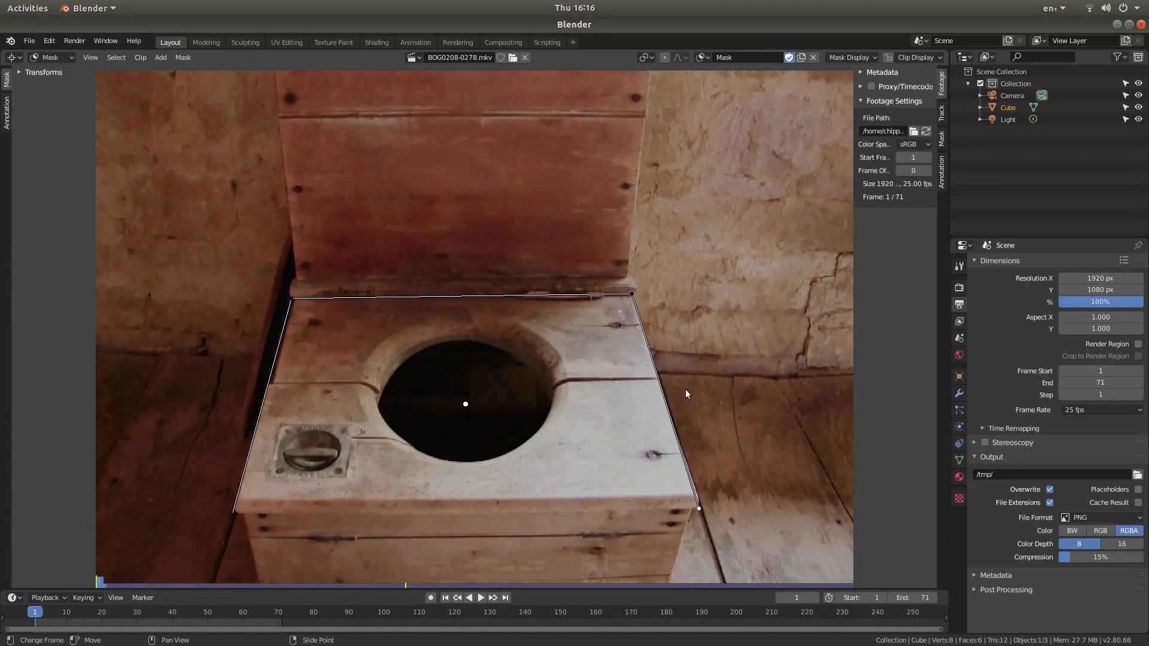
key("g")
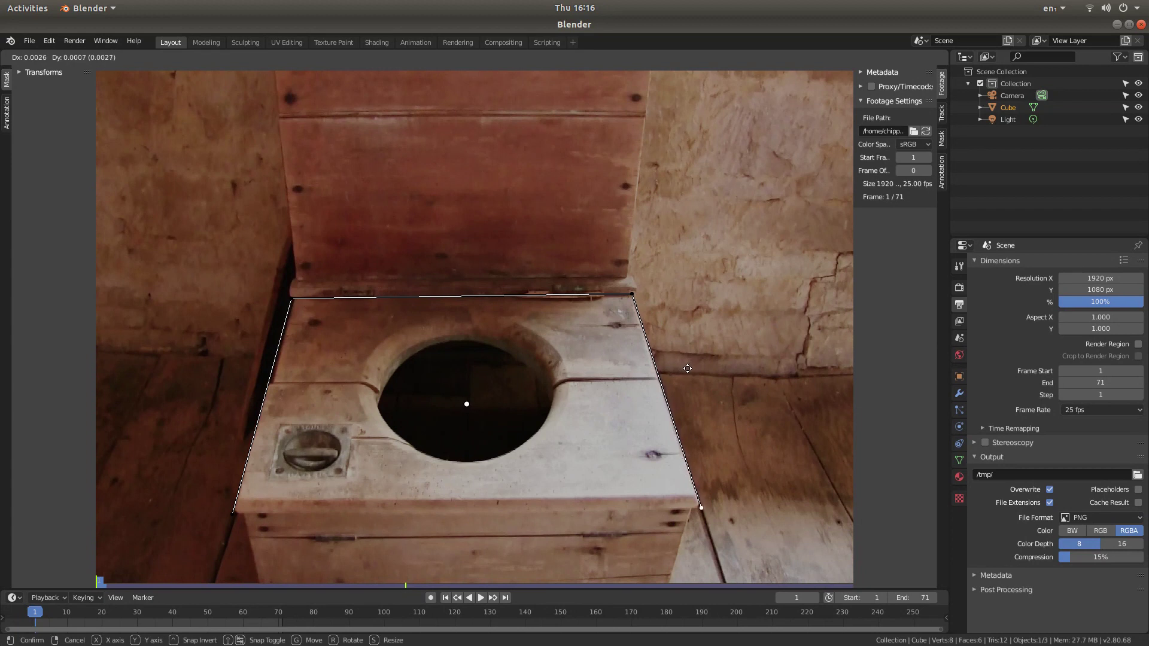
left_click(687, 368)
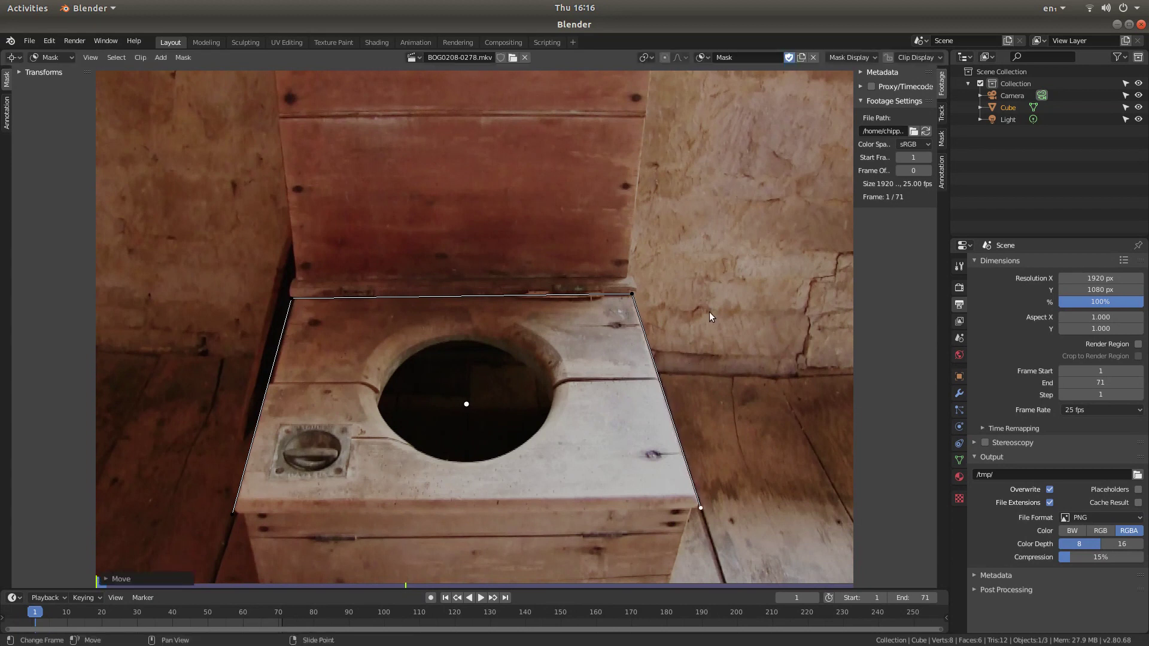
Move the mask's bottom-left corner onto the seat's front edge
left_click(232, 515)
key("g")
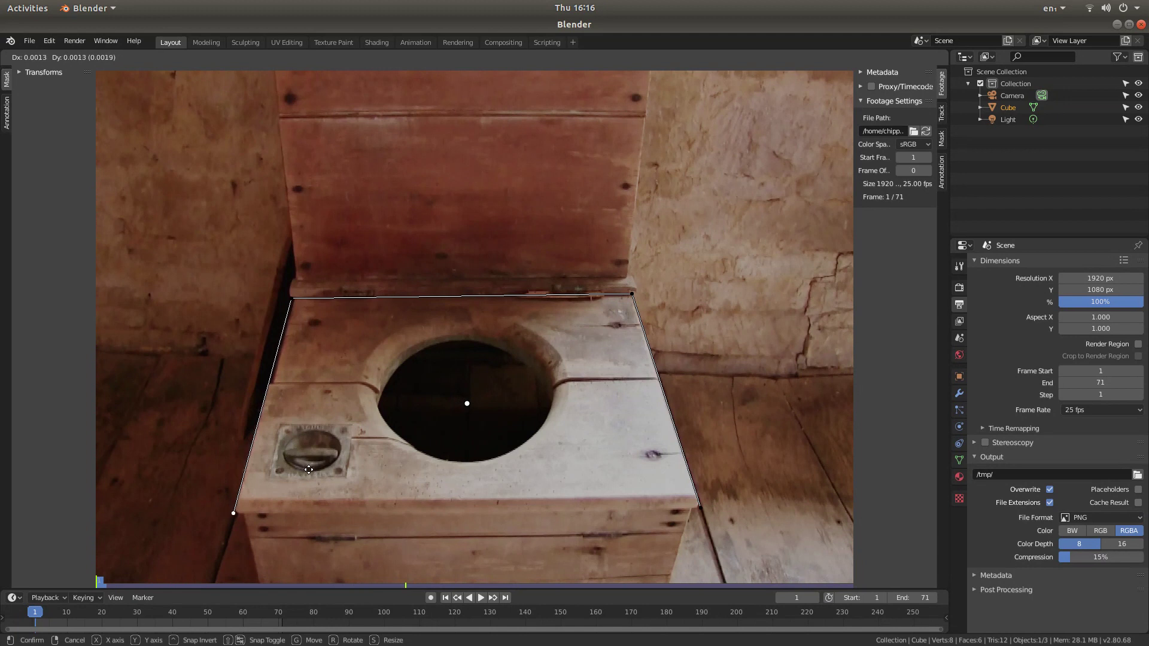
left_click(309, 470)
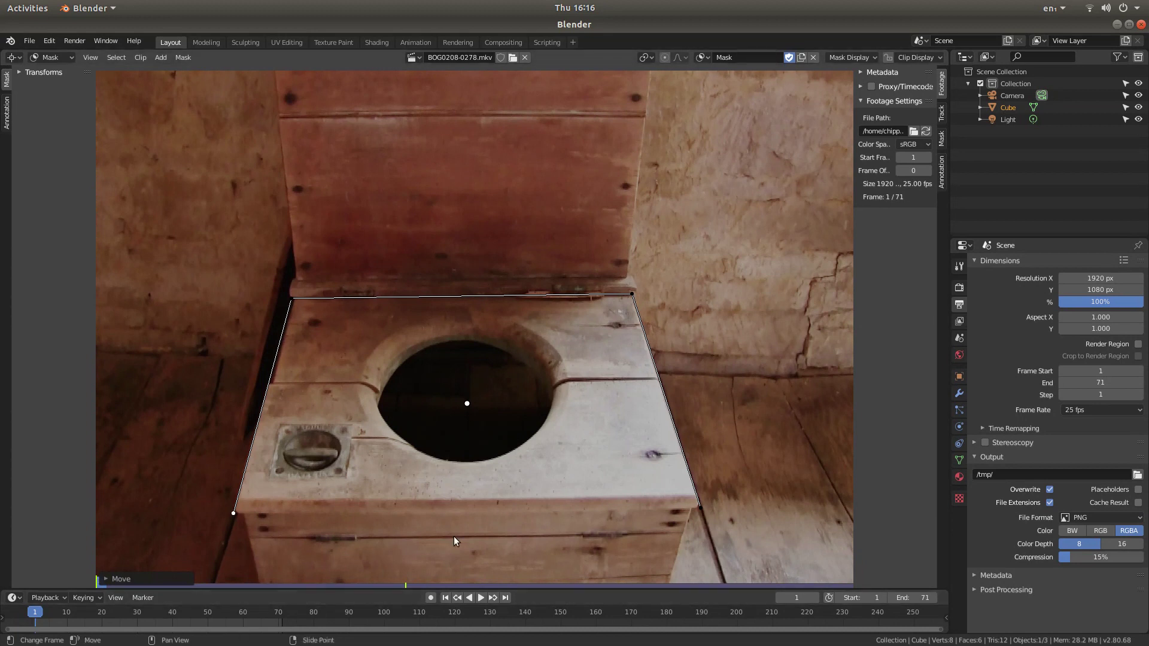
With auto-keyframing on, refit the mask's right corner at frame 17, then return to frame 1
left_click(431, 598)
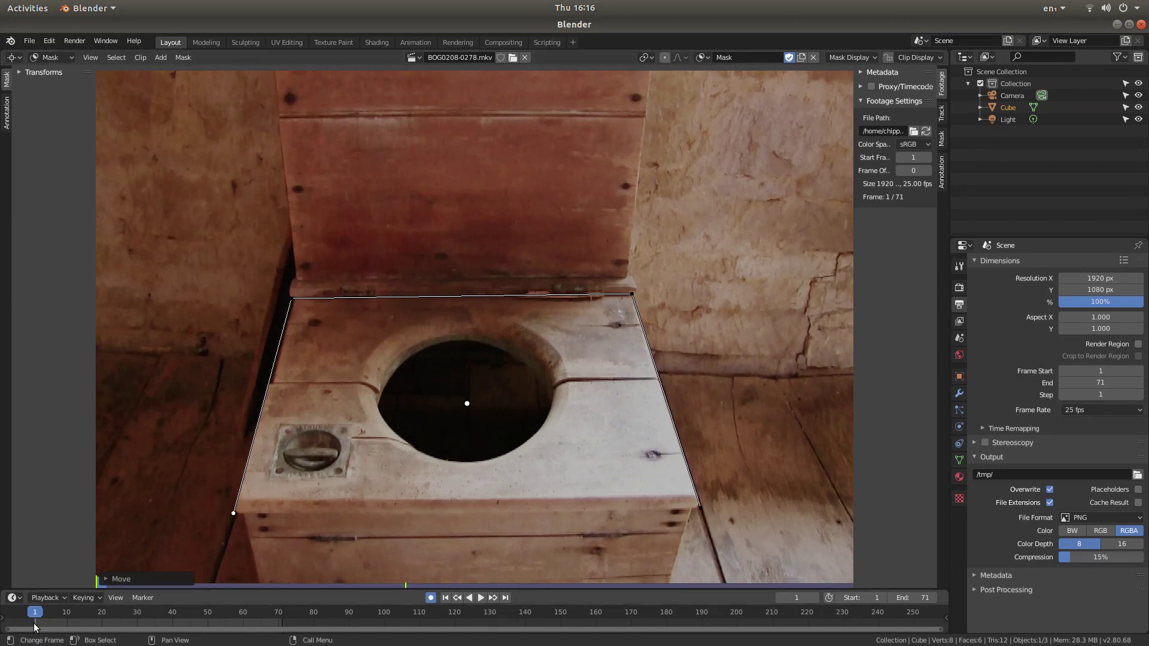
key("space")
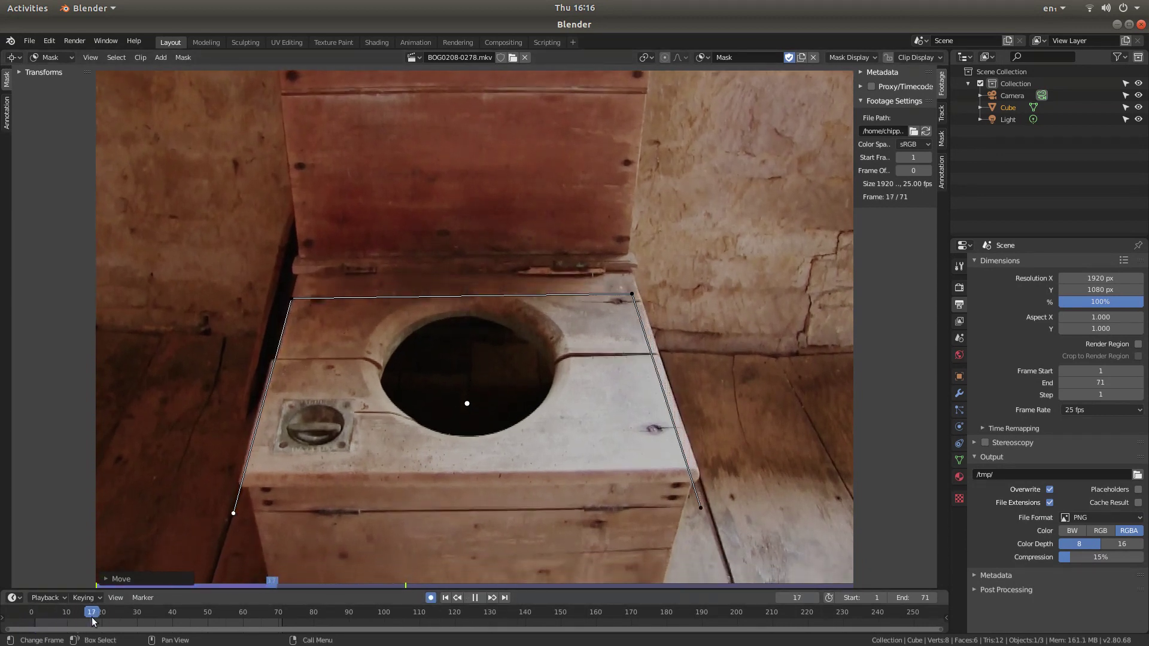
key("space")
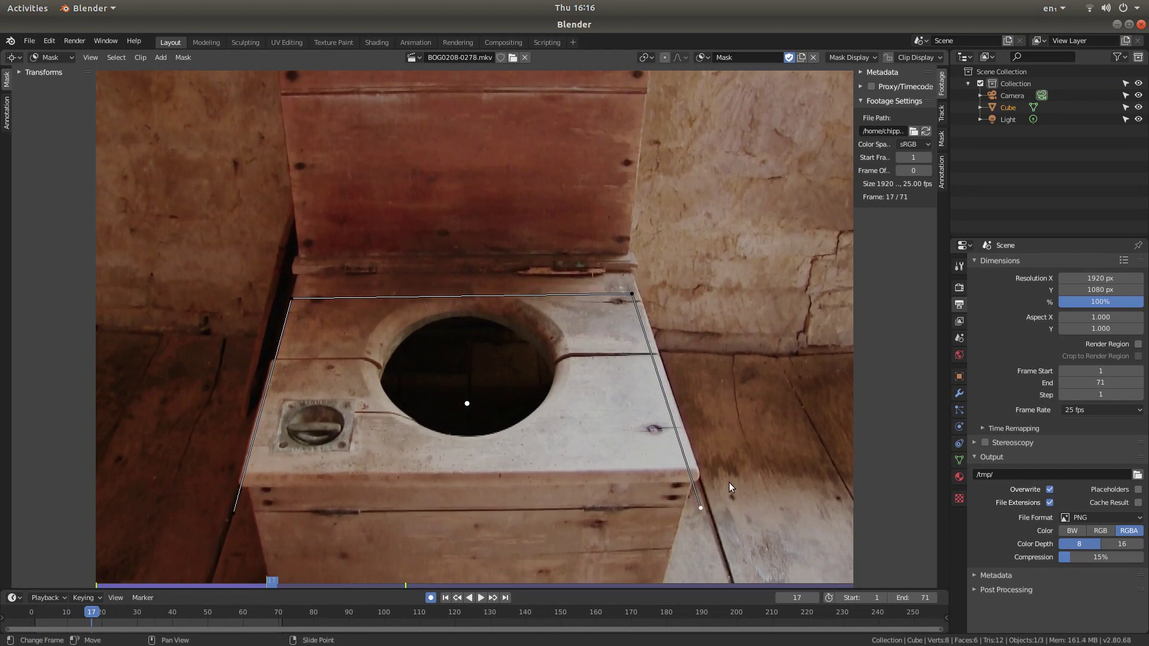
key("g")
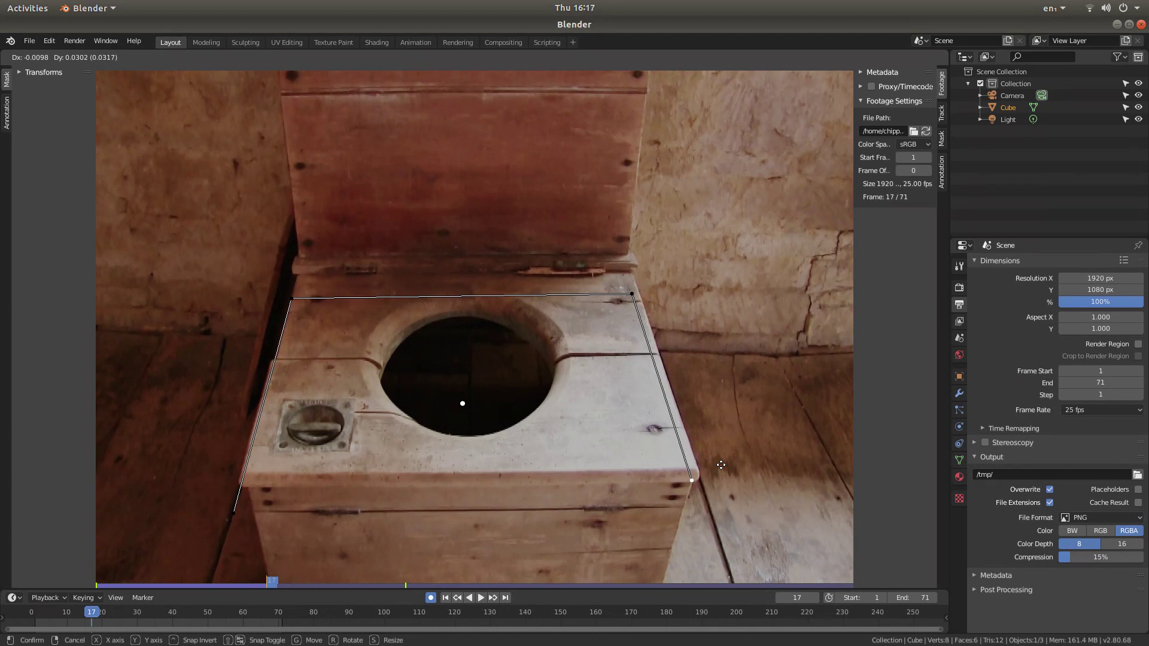
left_click(720, 464)
left_click(445, 597)
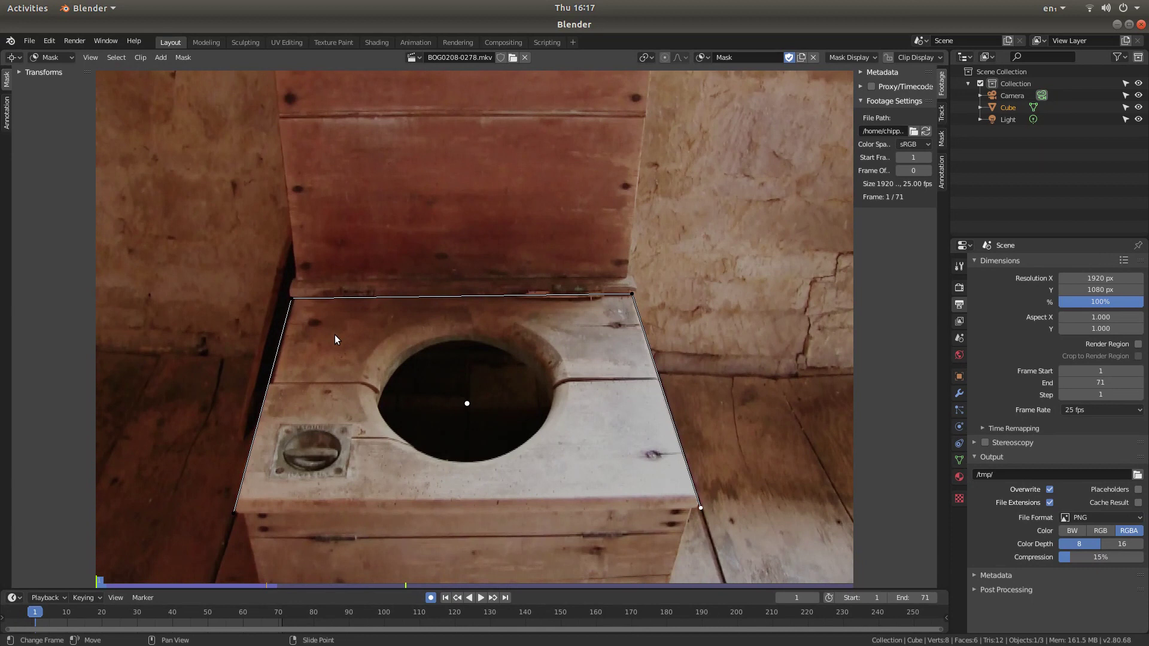
In Tracking mode, add a marker on the seat's front-left corner, track it through all 71 frames, and rewind
key("Tab")
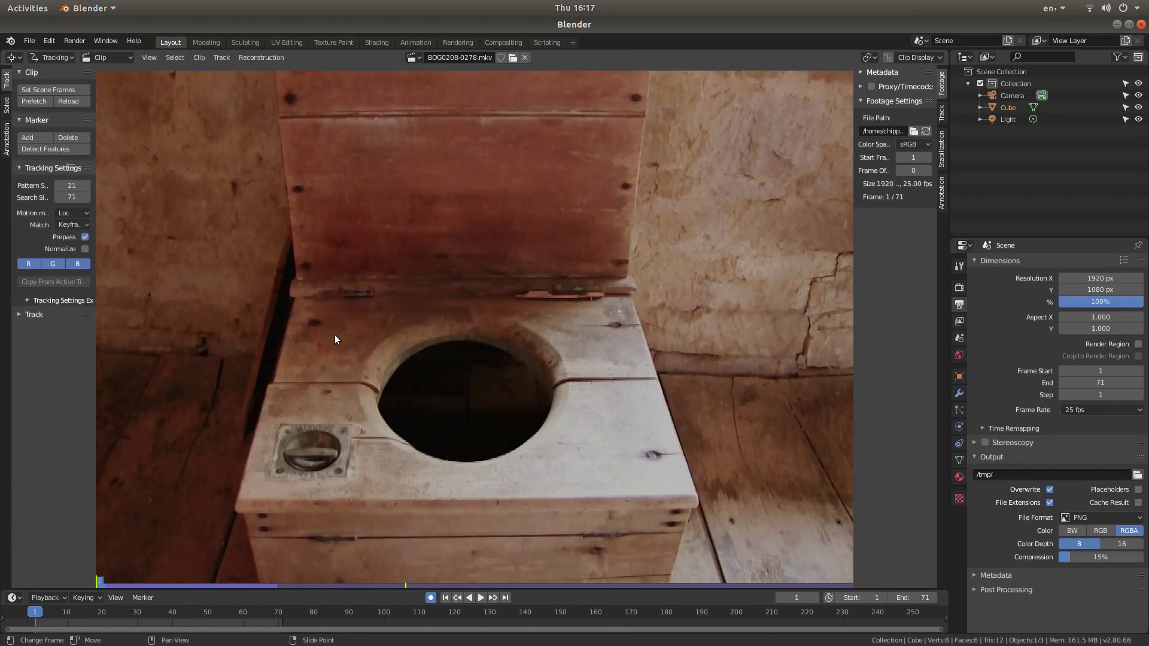
left_click(18, 313)
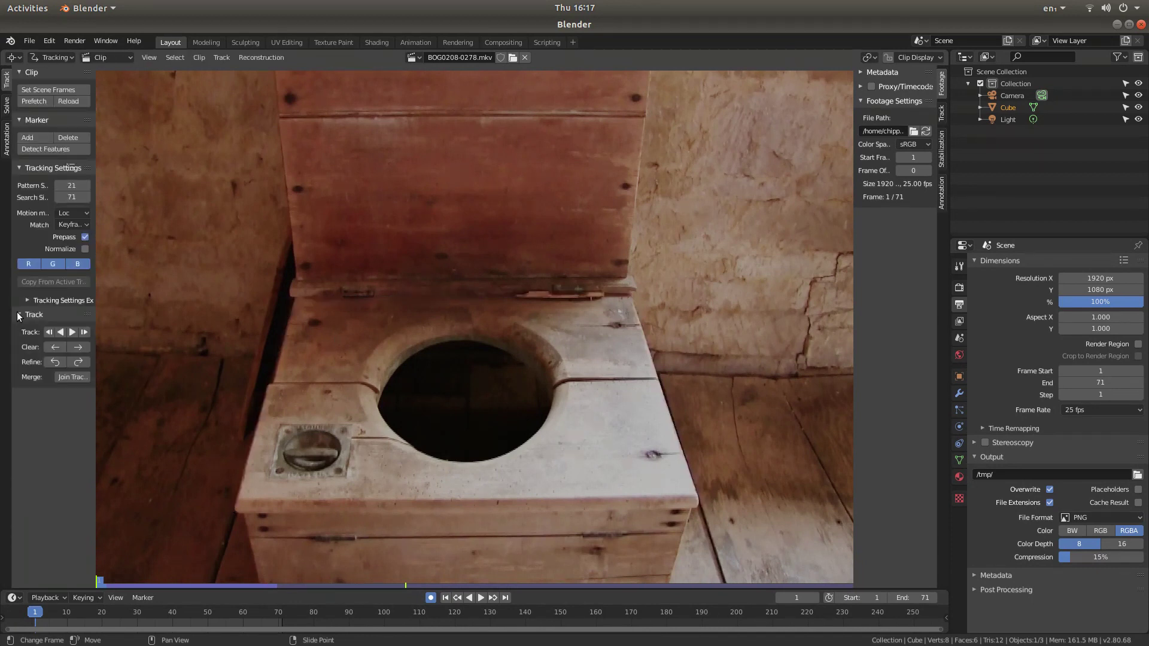
left_click(30, 137)
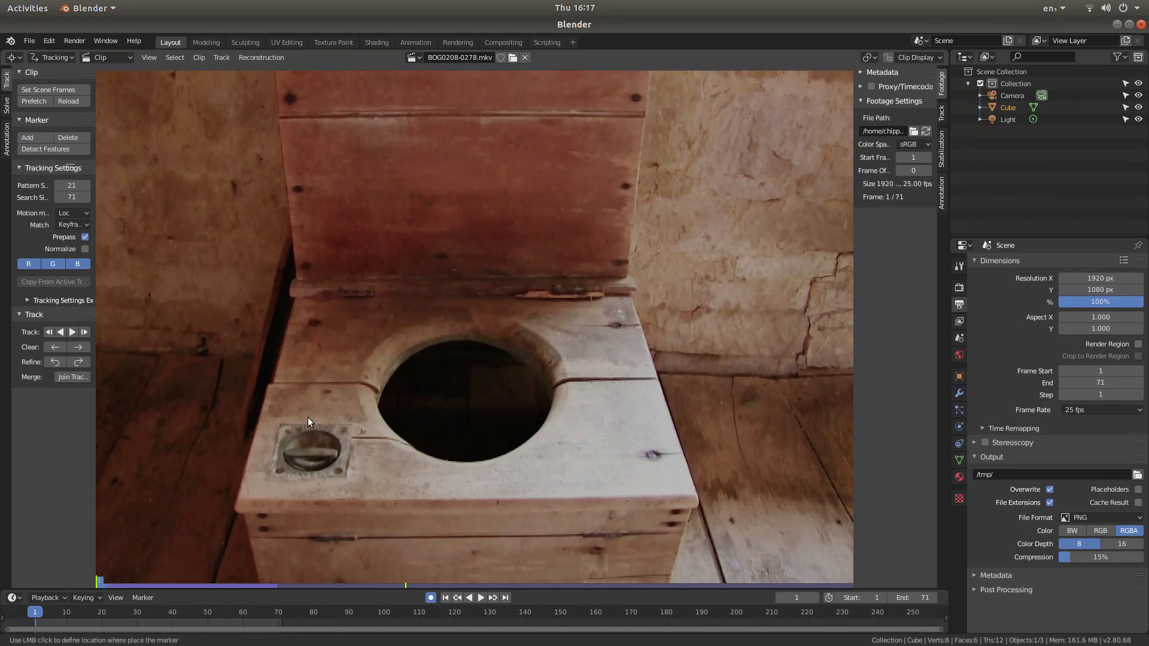
left_click(261, 516)
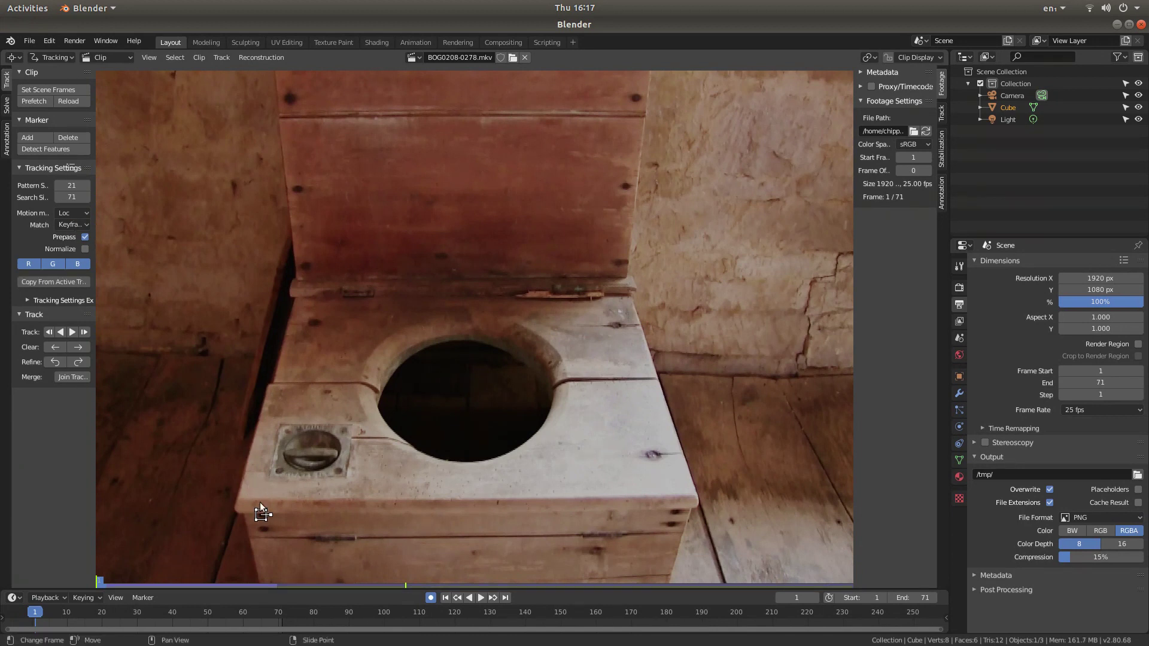
left_click(72, 332)
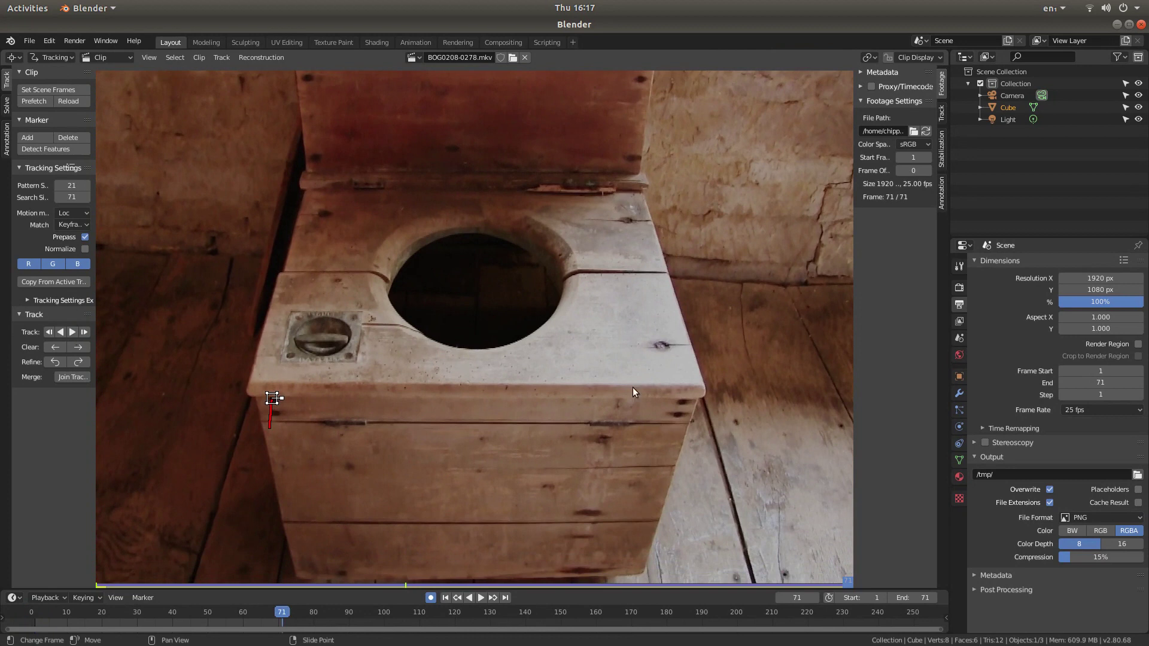
left_click(446, 597)
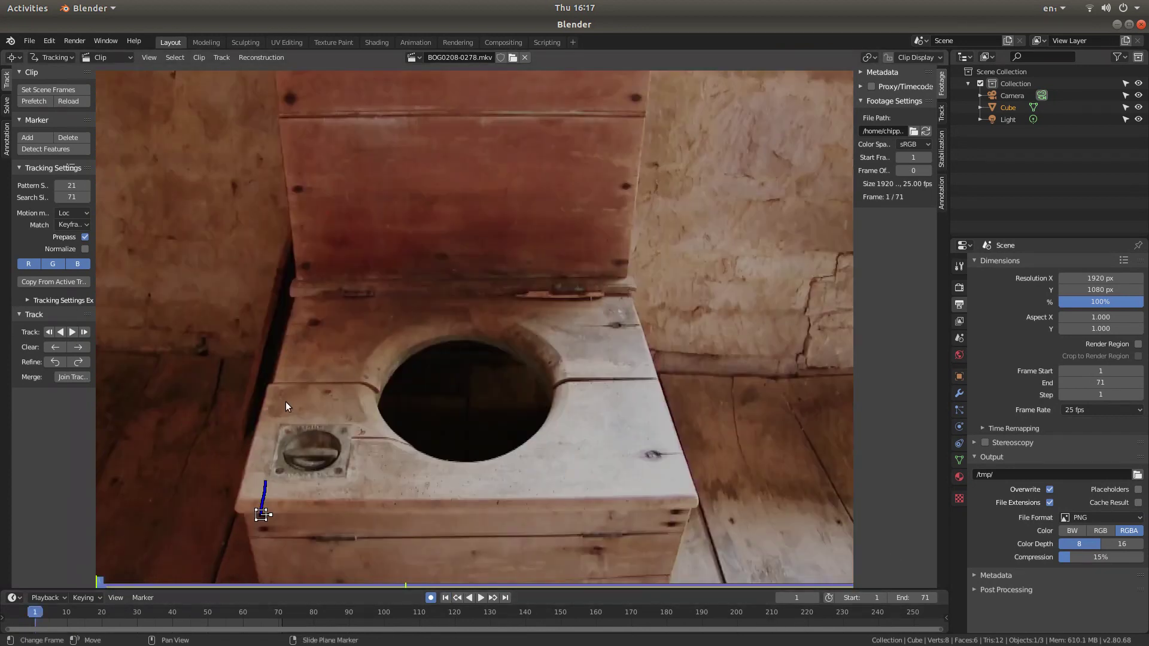
Play the clip in Mask mode to check the mask, then rewind to frame 1 in Tracking mode
key("ctrl+Tab")
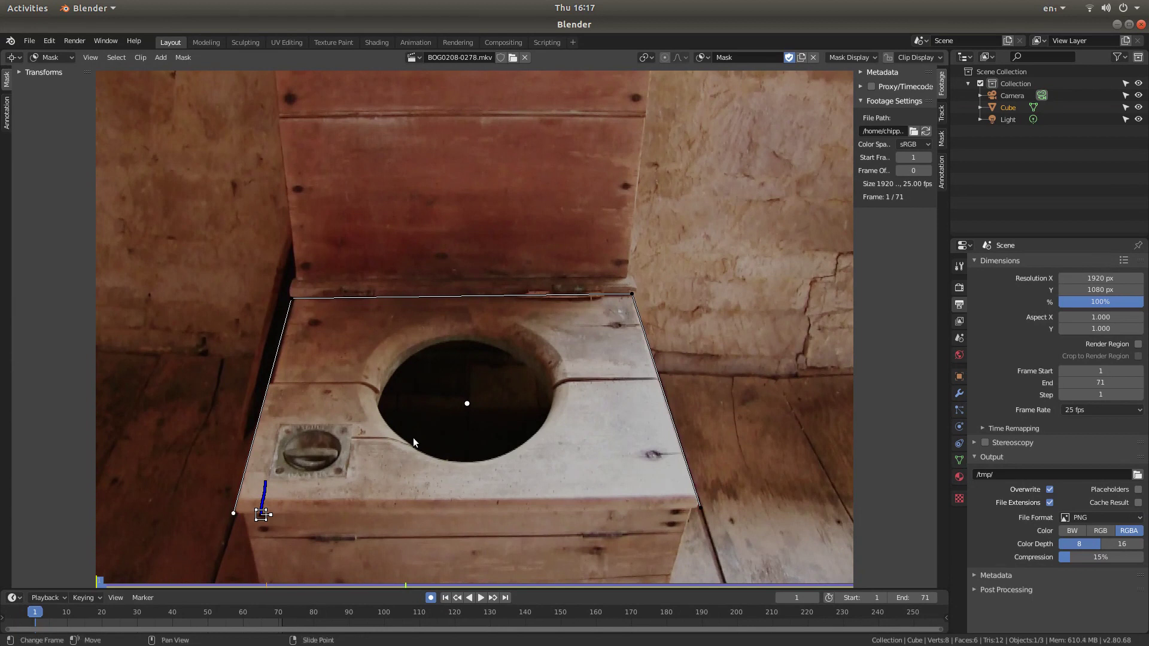
left_click(479, 595)
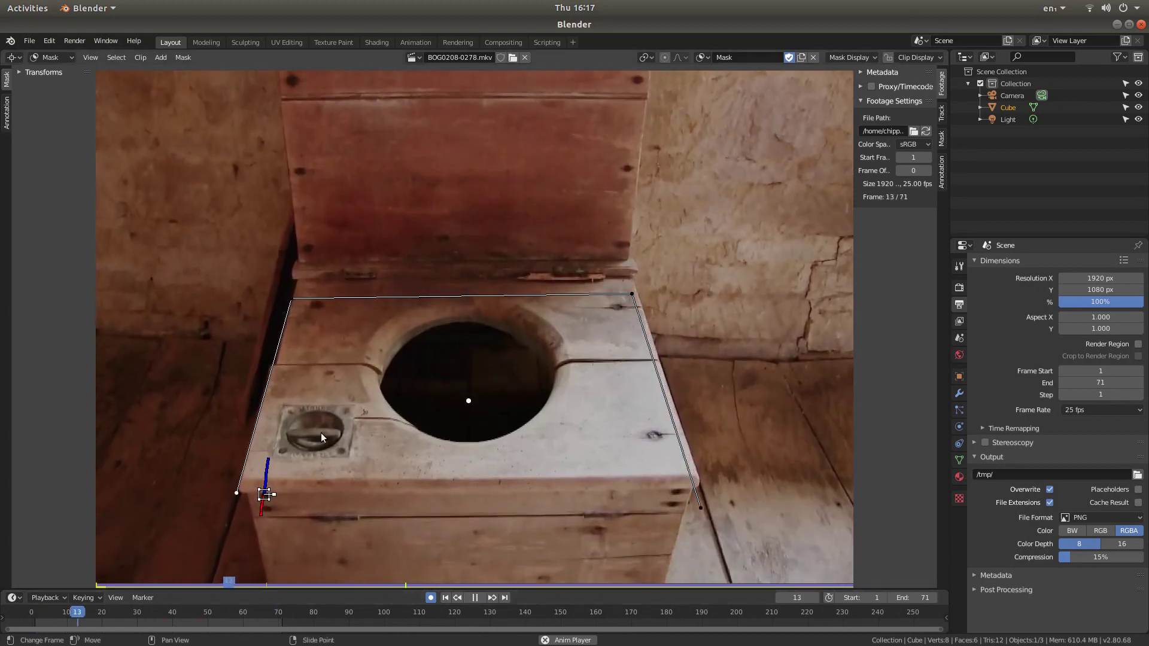
left_click(477, 597)
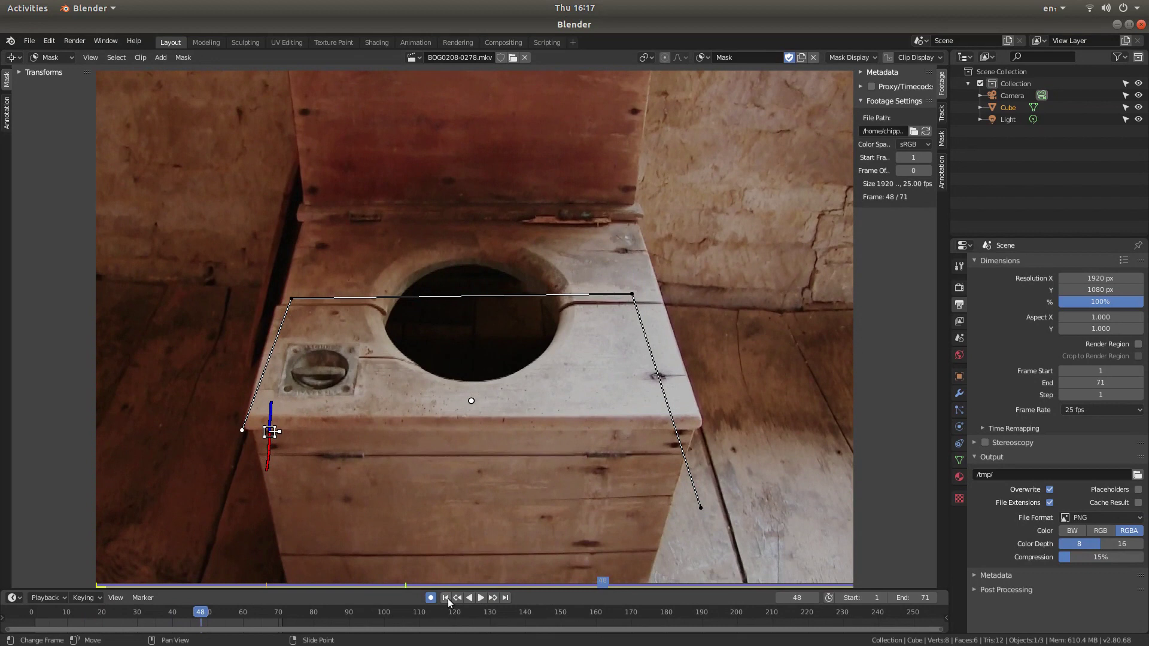
left_click(446, 598)
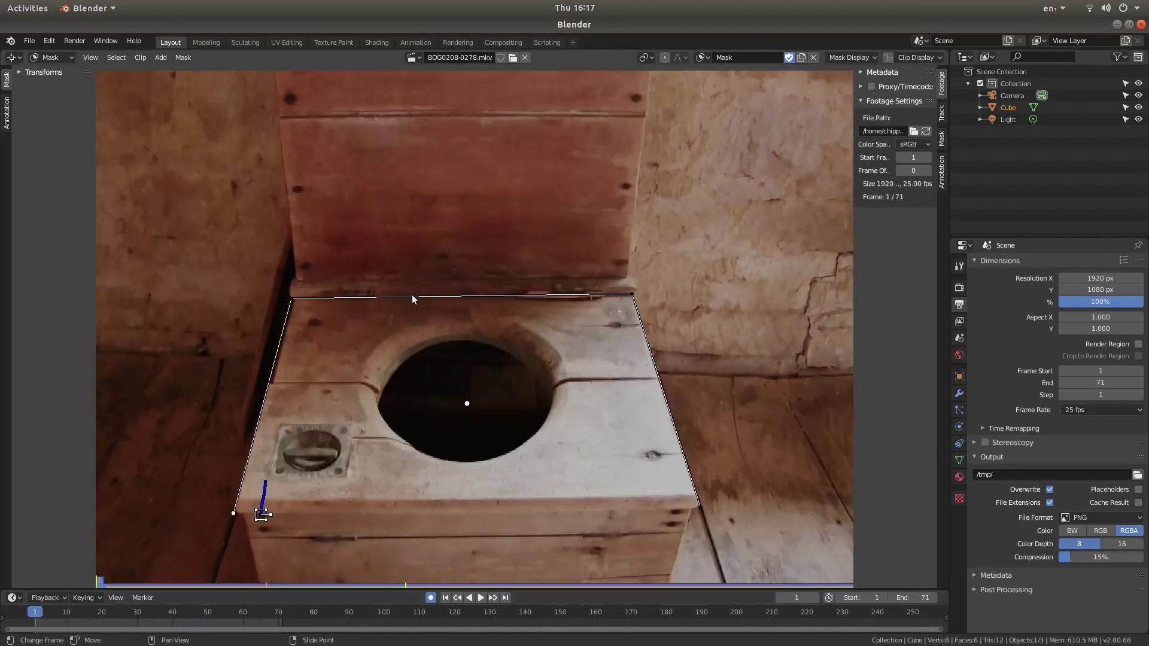
key("Tab")
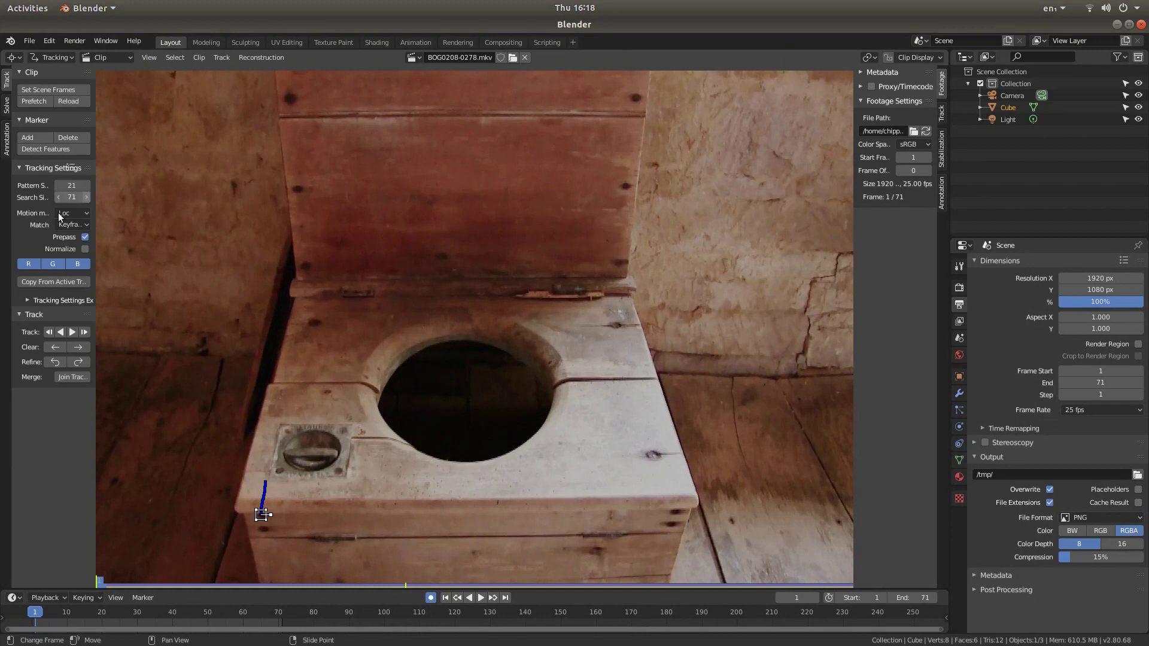
Add a marker on the seat's back-left corner, track it through all 71 frames, and rewind
left_click(31, 140)
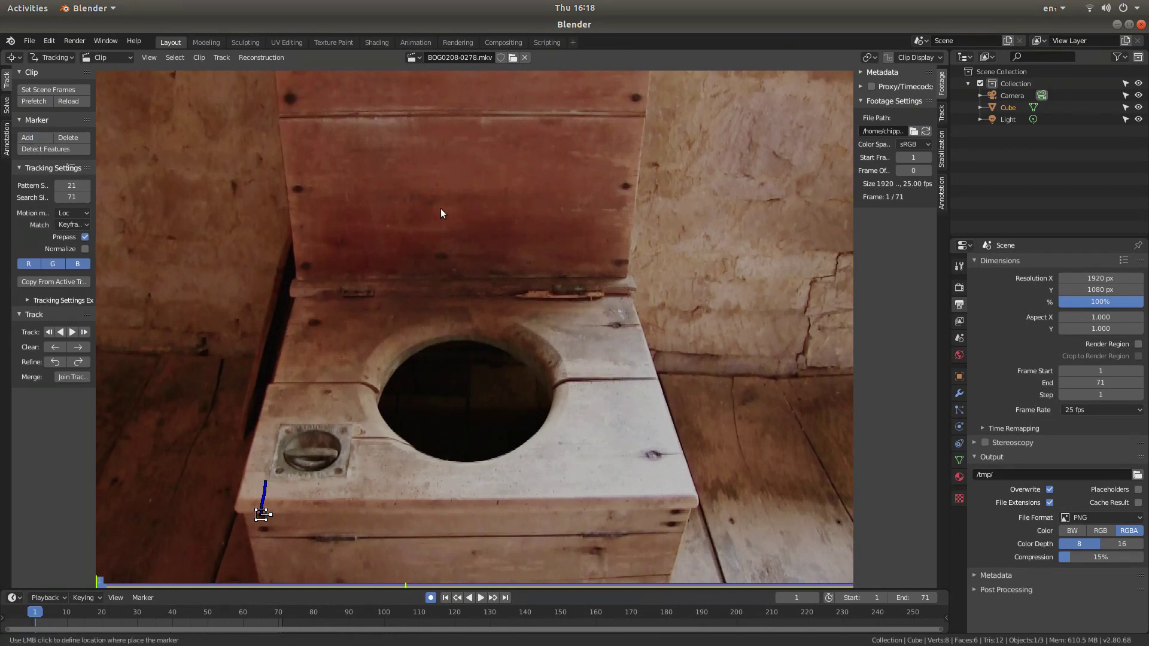
left_click(294, 298)
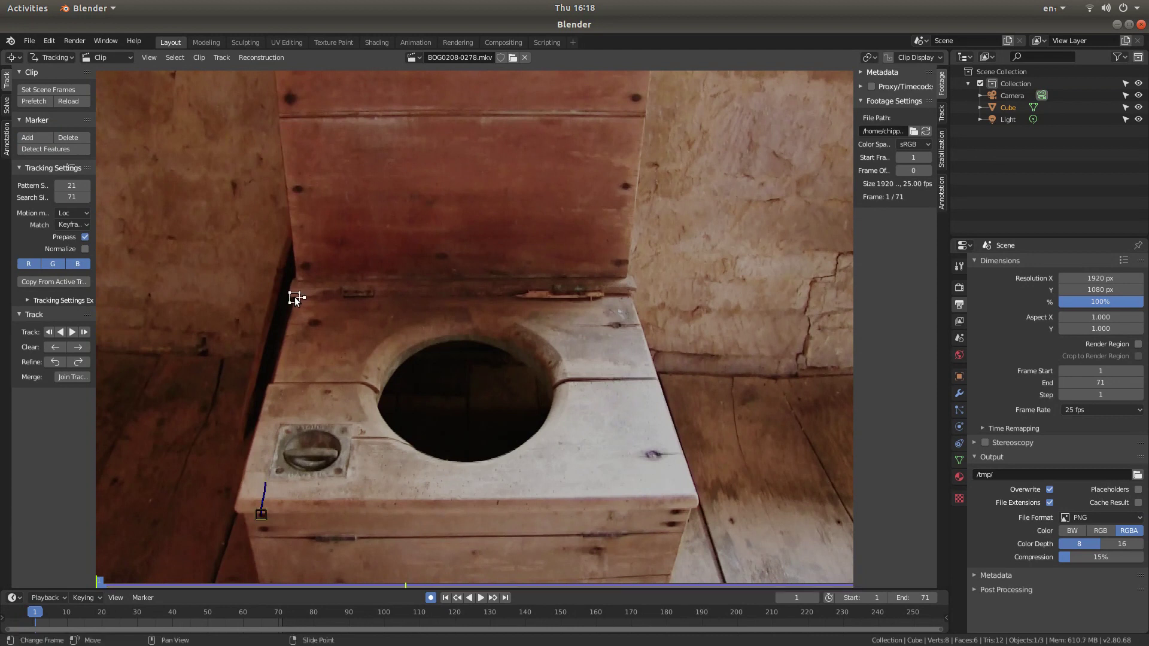
left_click(72, 333)
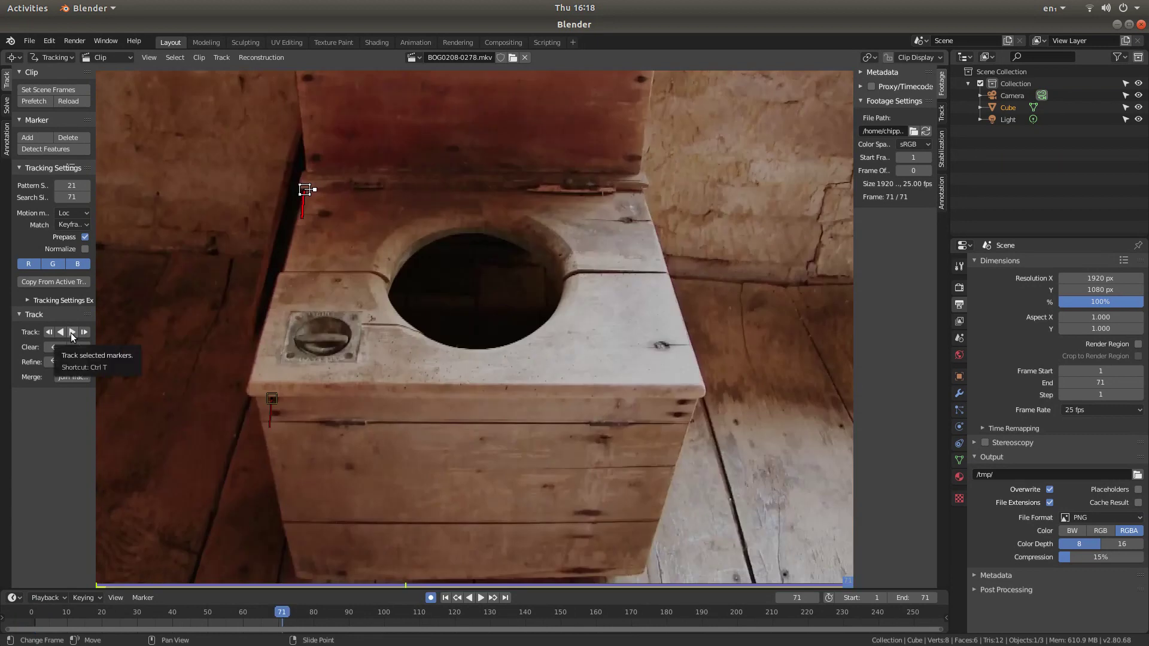
left_click(446, 598)
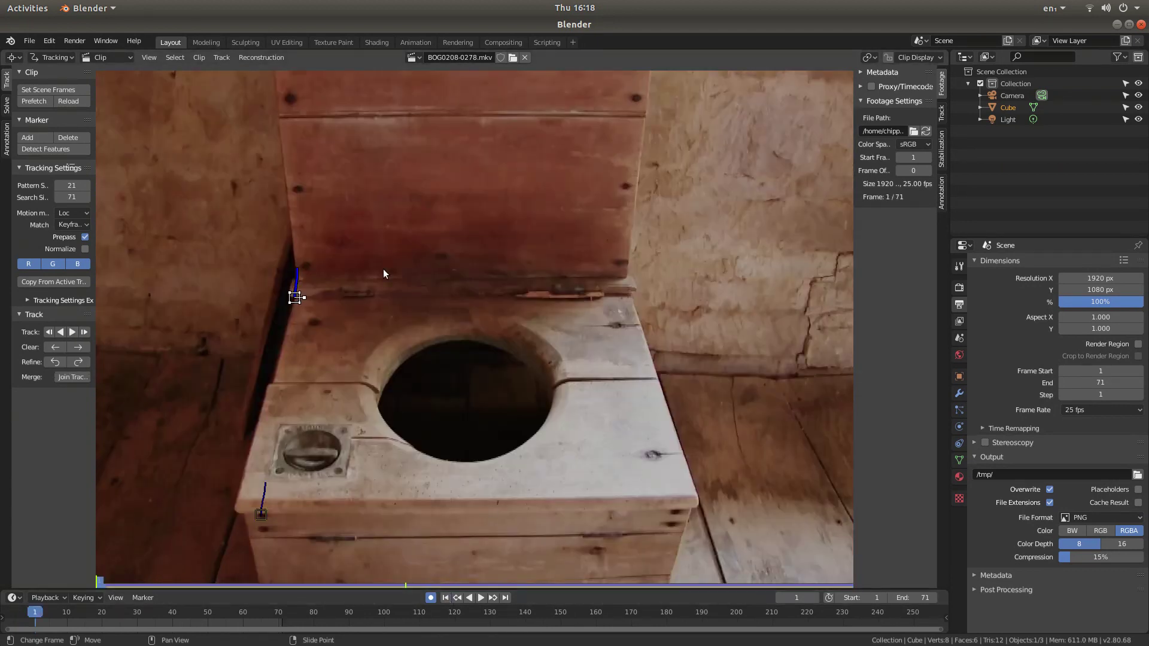
Play the clip in Mask mode to check the mask corner follows, then rewind in Tracking mode
key("ctrl+Tab")
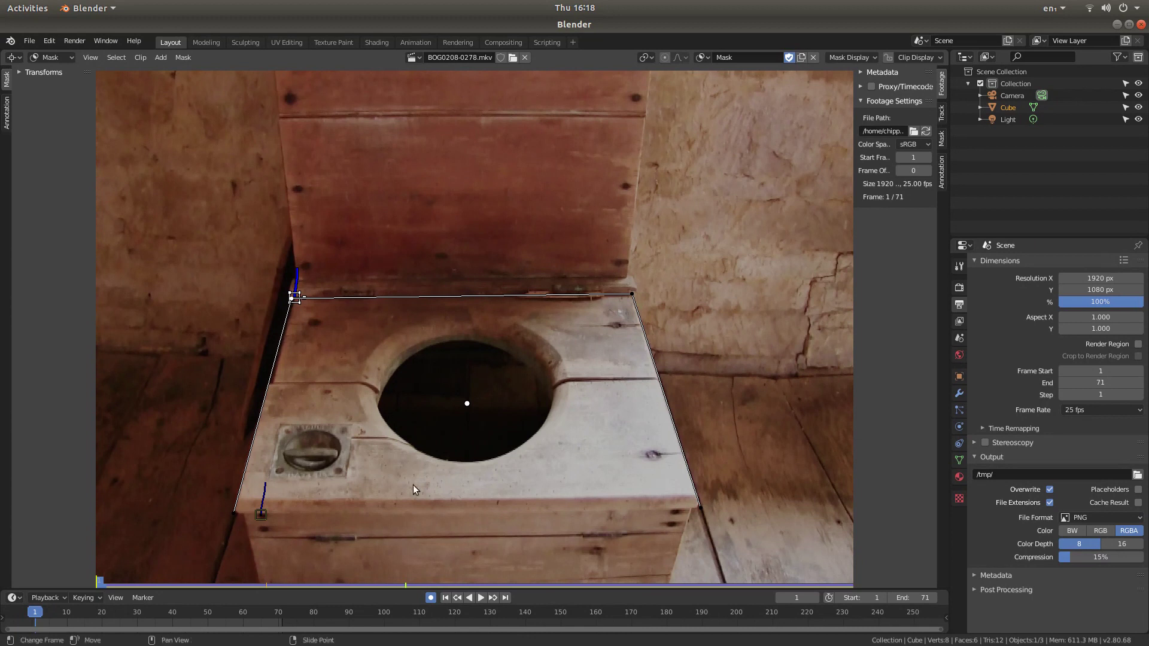
left_click(481, 598)
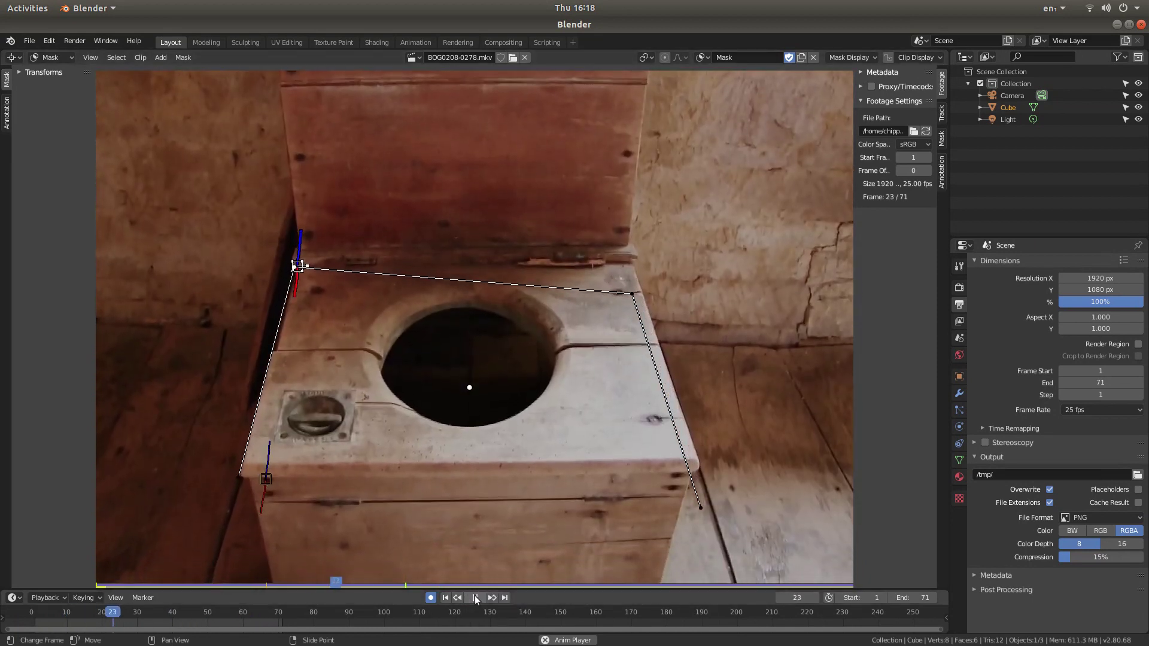
left_click(476, 598)
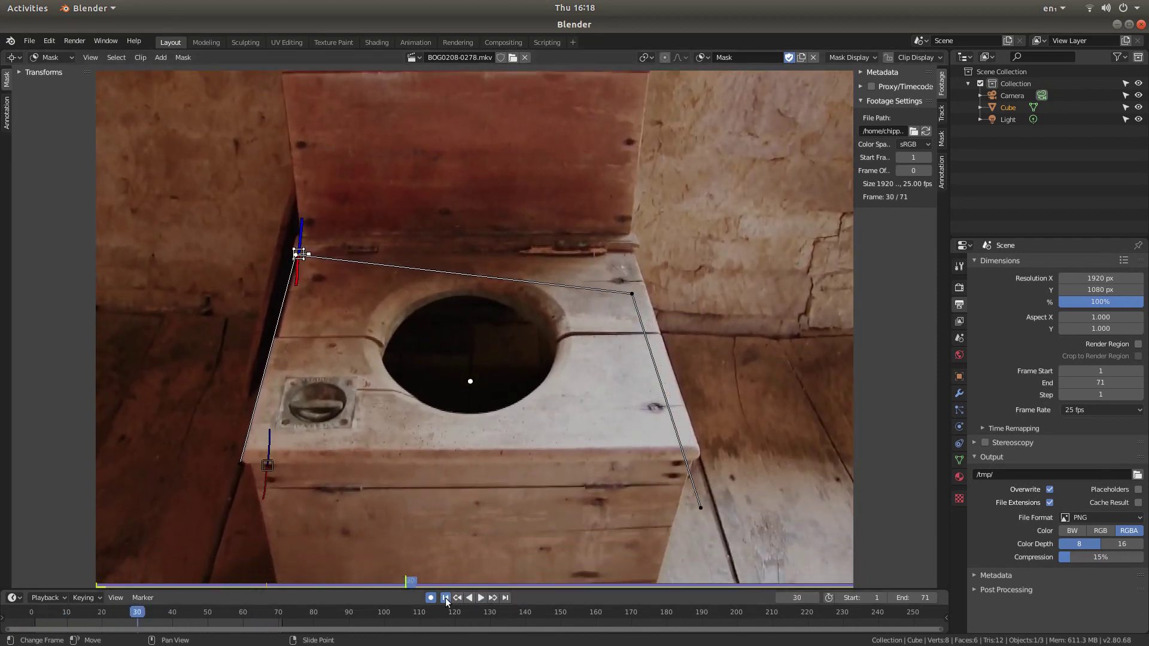
left_click(445, 598)
key("Tab")
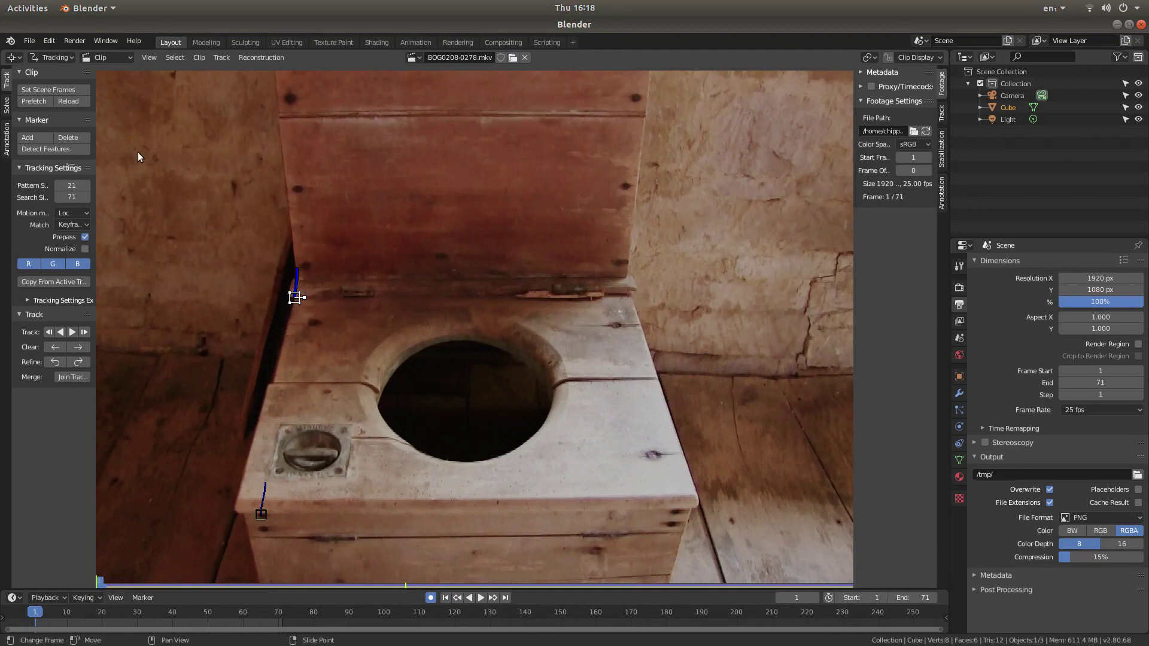
Add a marker on the seat's back-right corner, track it through all 71 frames, and rewind
left_click(27, 138)
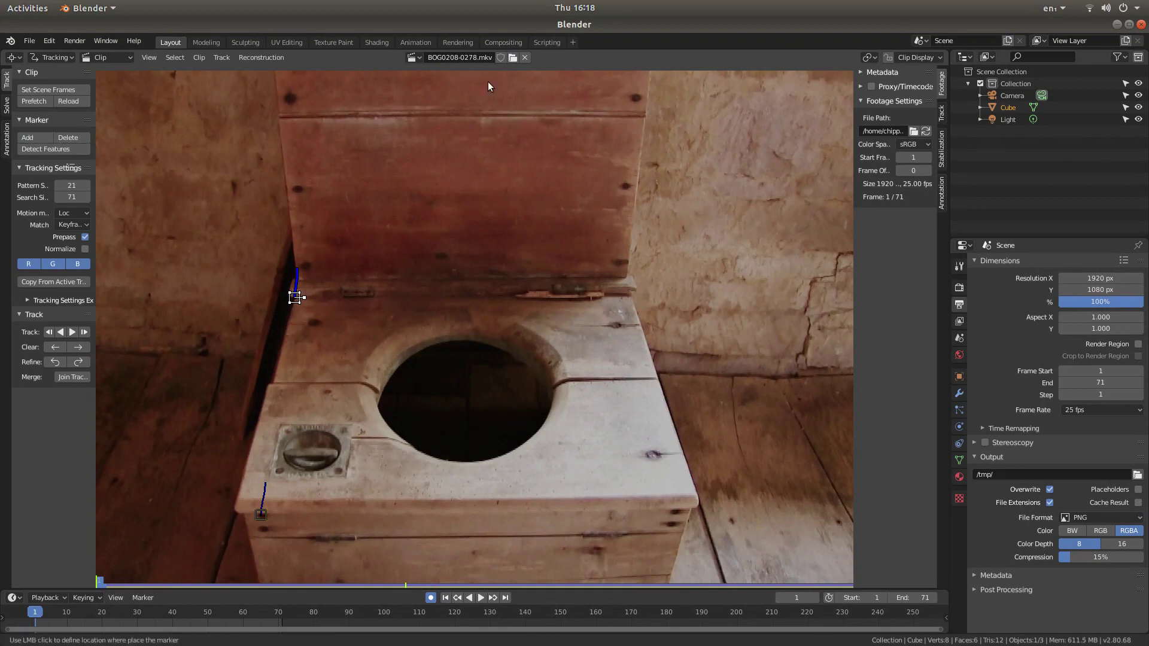
left_click(630, 292)
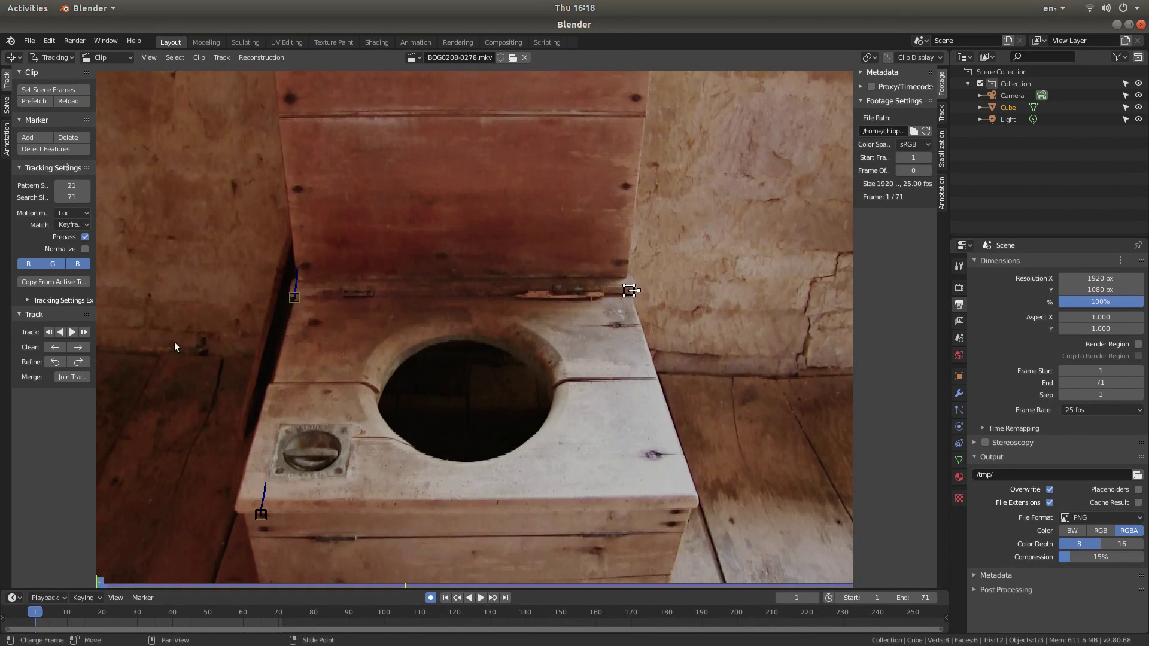
left_click(70, 332)
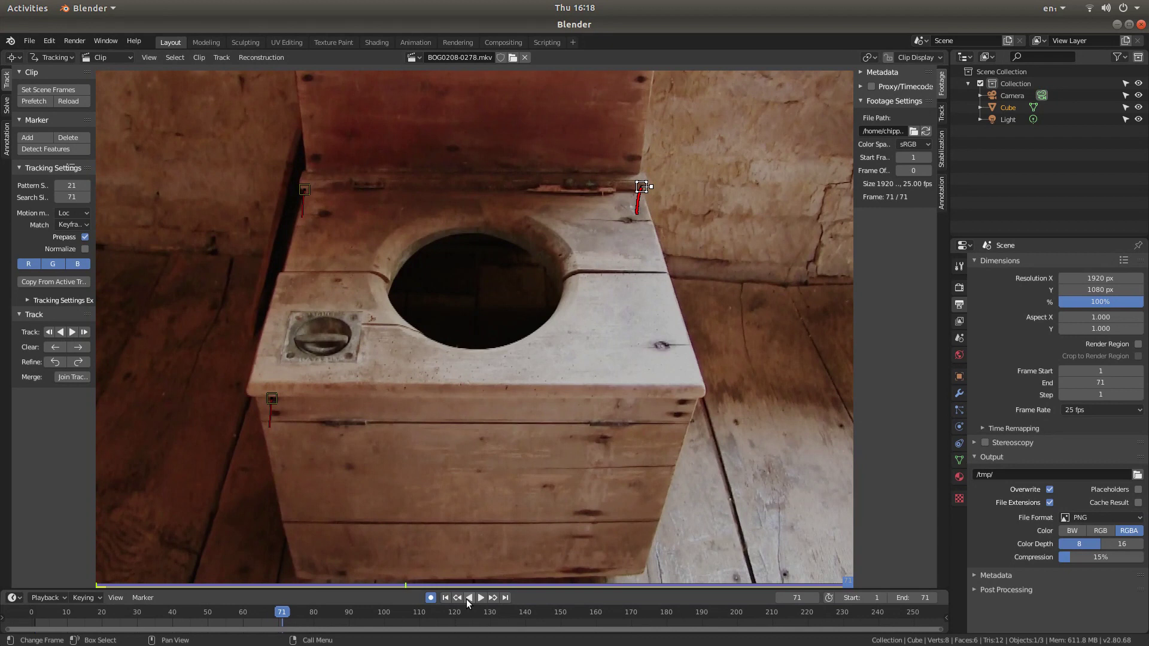
left_click(446, 598)
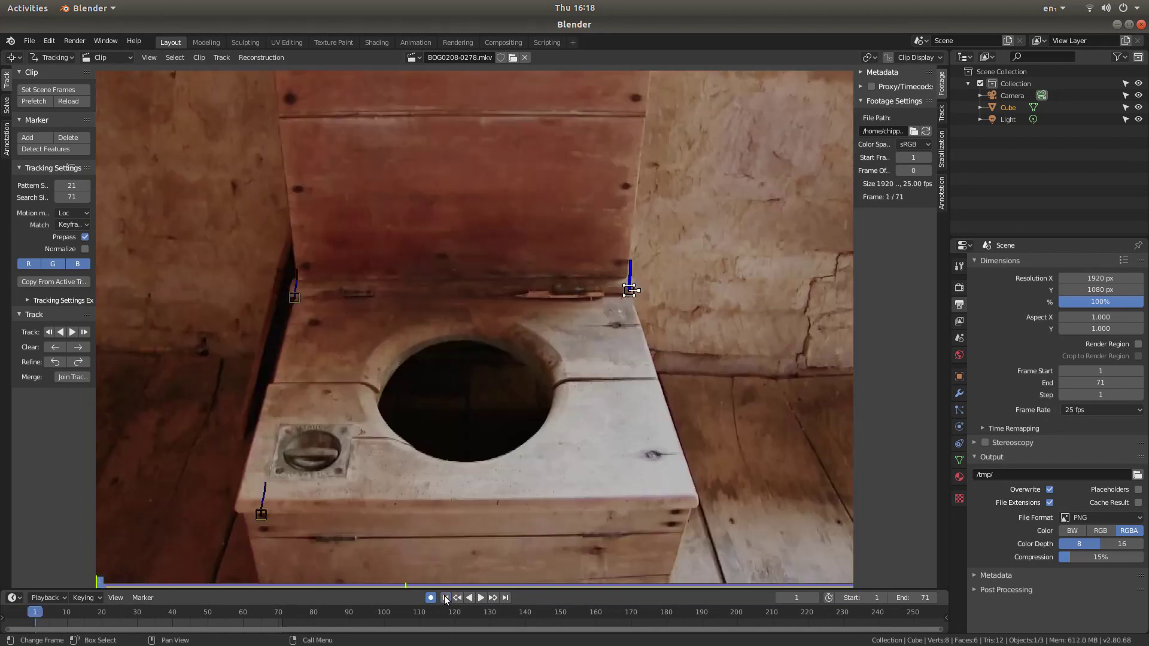
Parent the mask's back-right point to the back-right marker, check it during playback, and rewind
key("Tab")
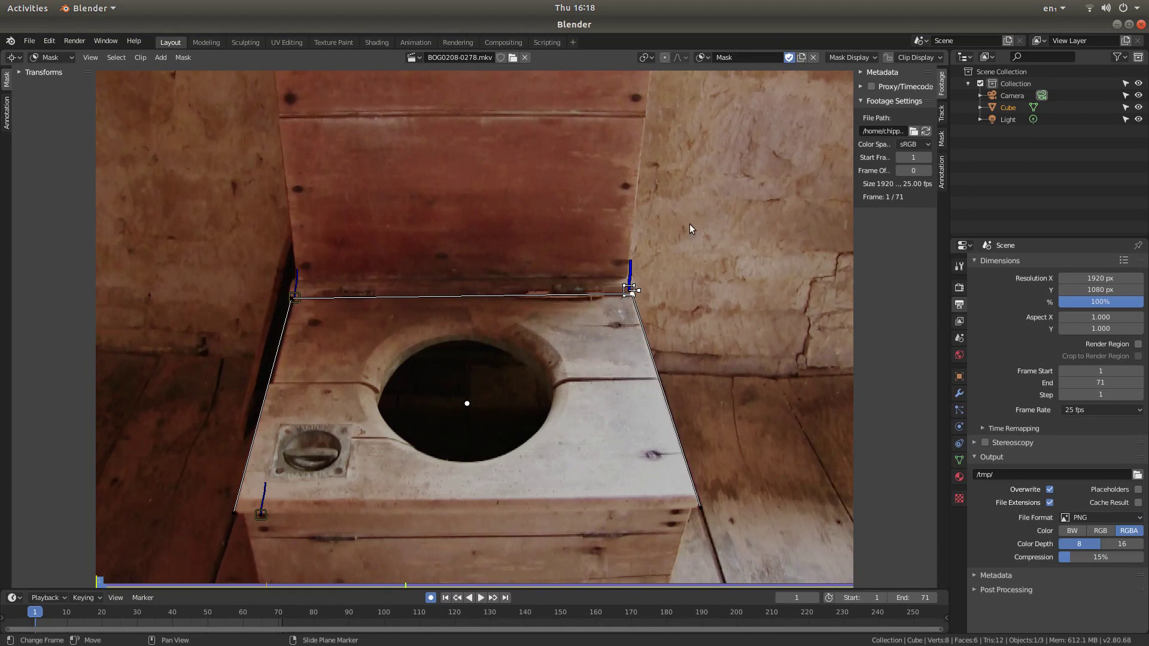
key("ctrl")
left_click(480, 598)
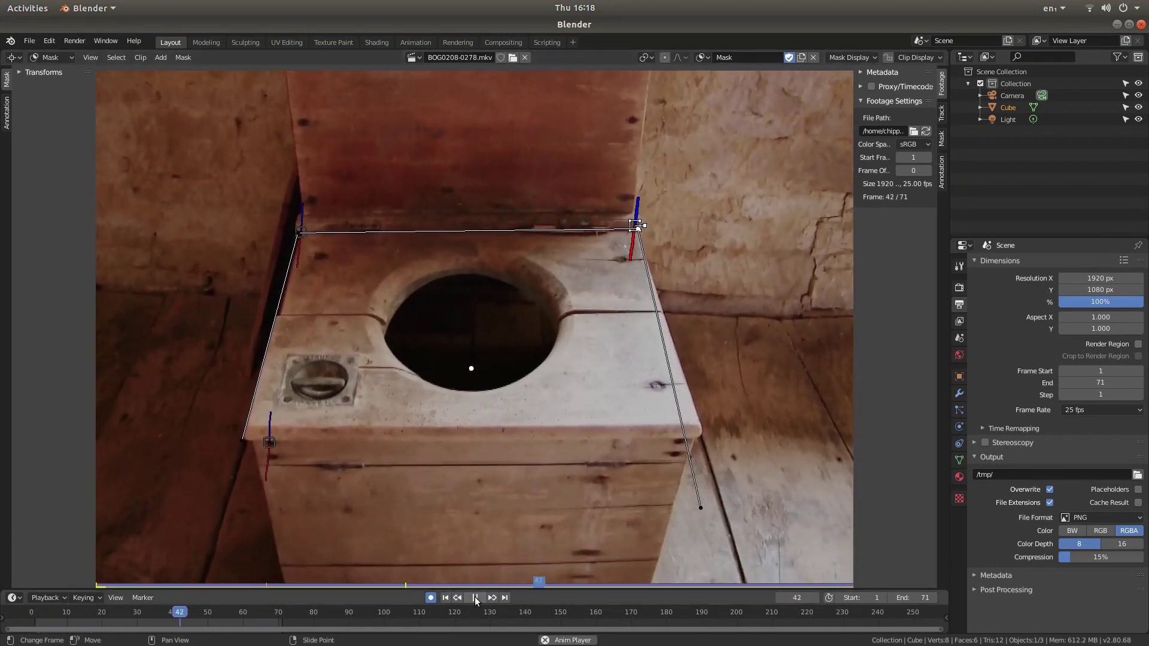
left_click(475, 598)
left_click(445, 599)
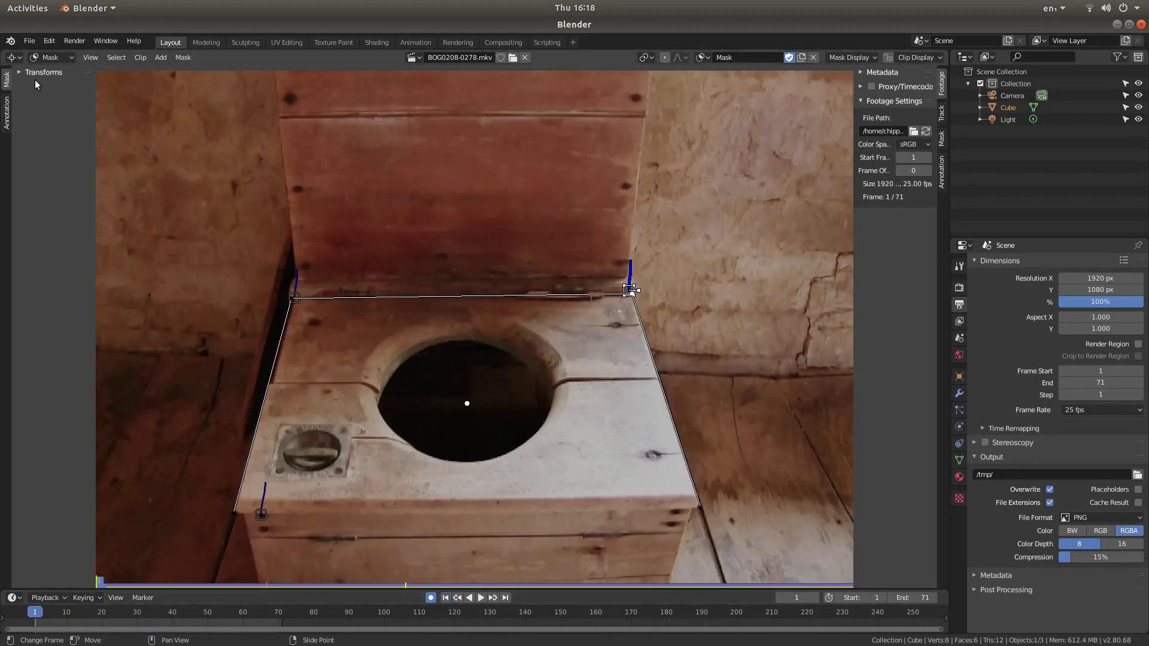
In Tracking mode, add a marker on the seat's front-right corner, track it through all 71 frames, and rewind
key("Tab")
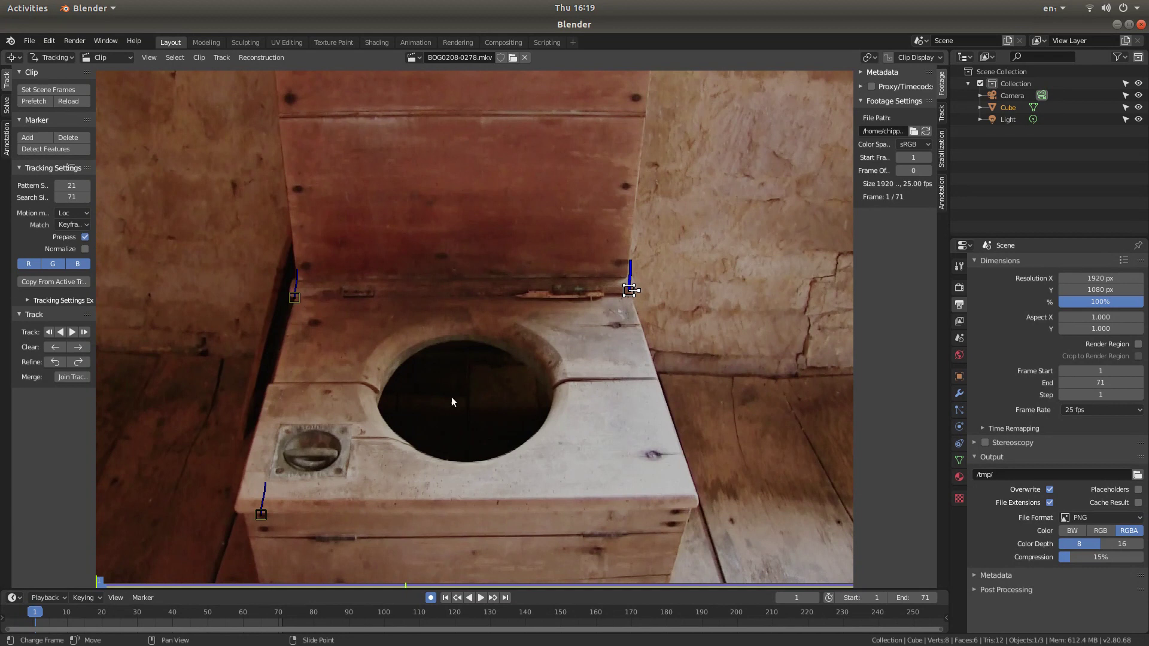
left_click(28, 137)
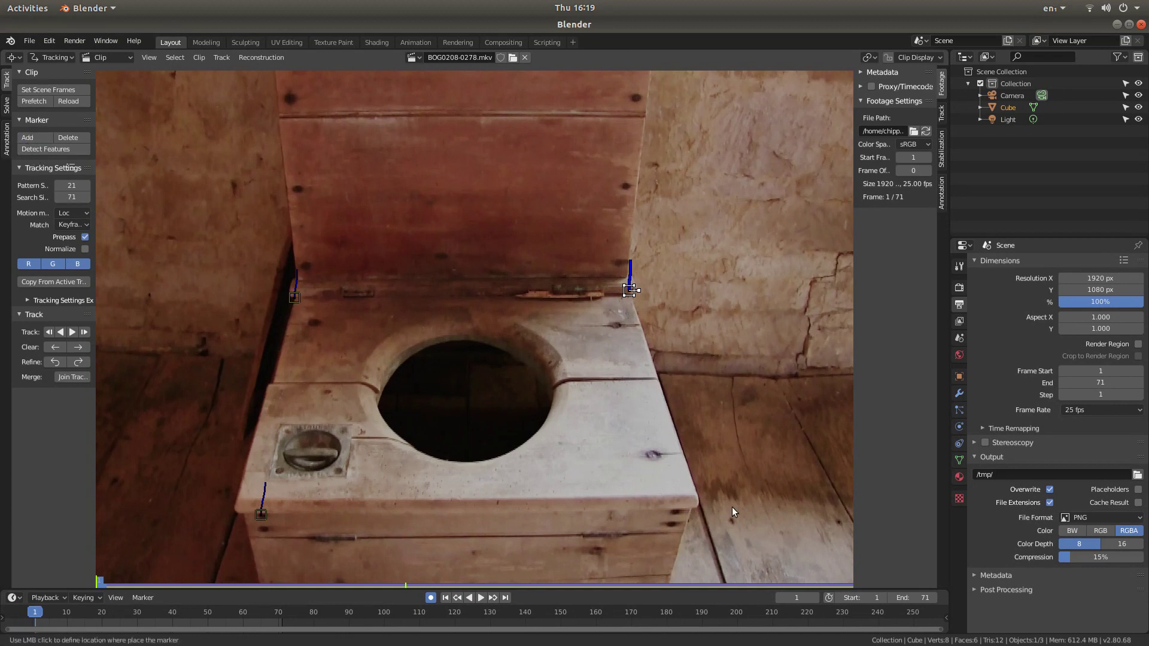
left_click(692, 509)
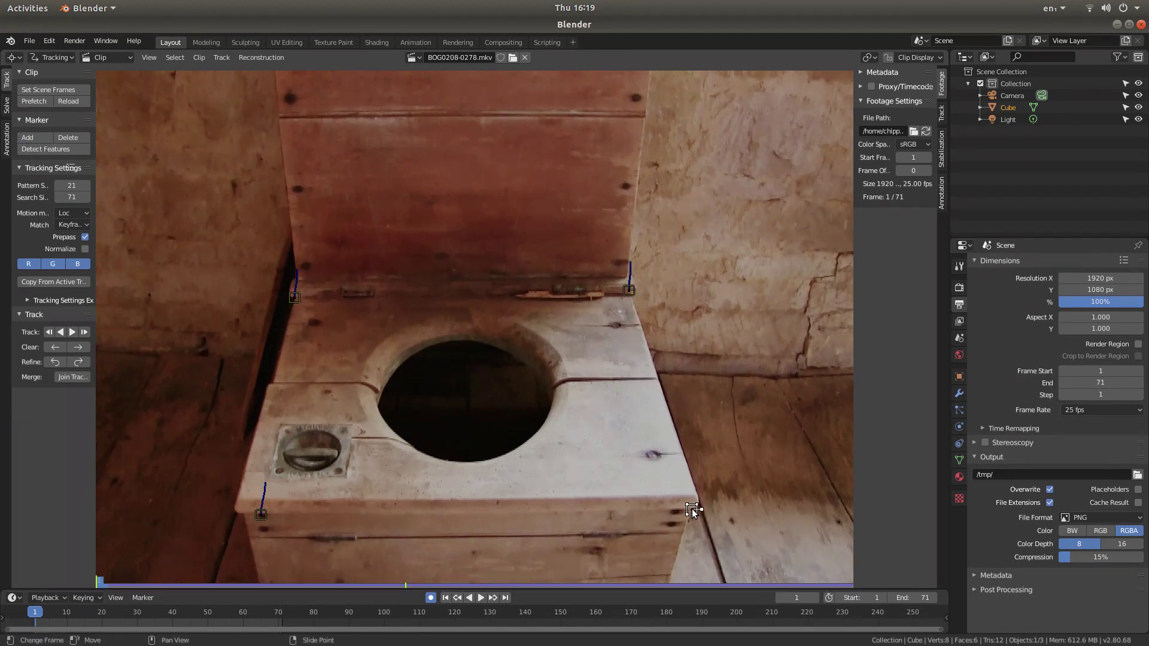
left_click(72, 333)
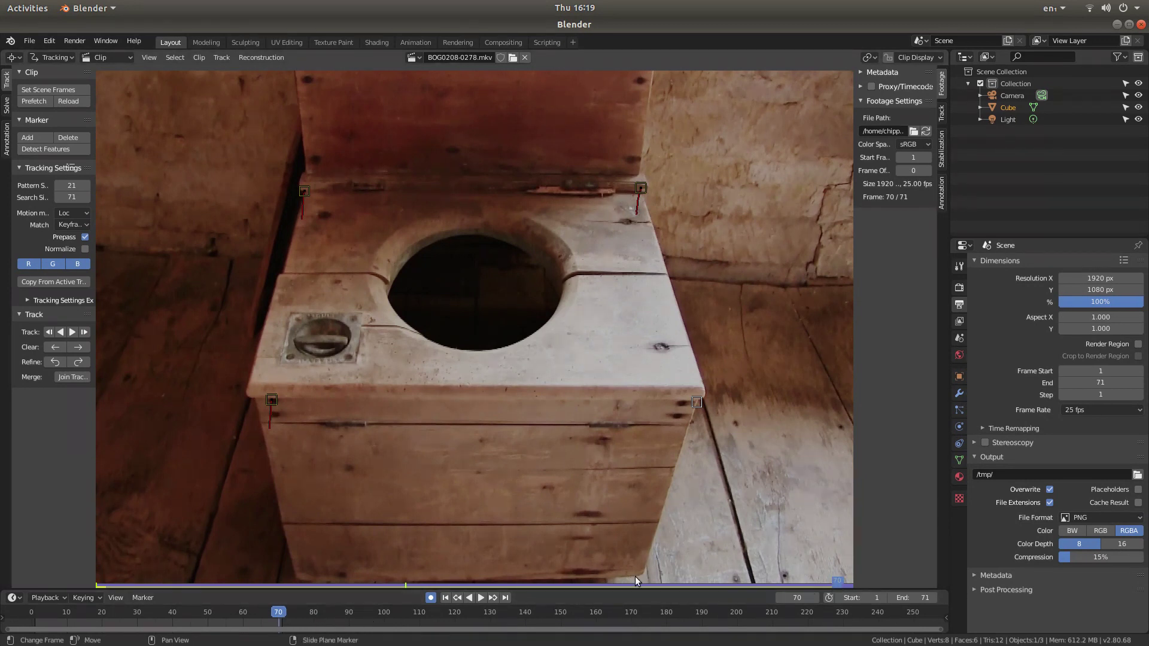
left_click(446, 599)
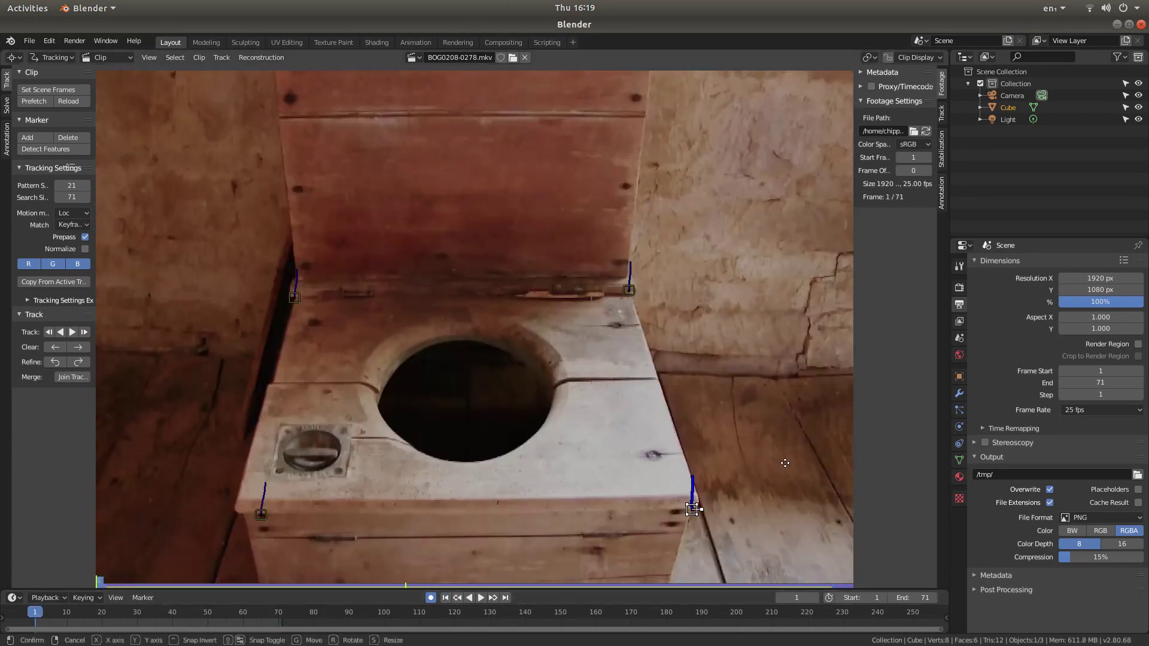
Nudge the front-right marker slightly, retrack it through the clip, and rewind to frame 1
key("g")
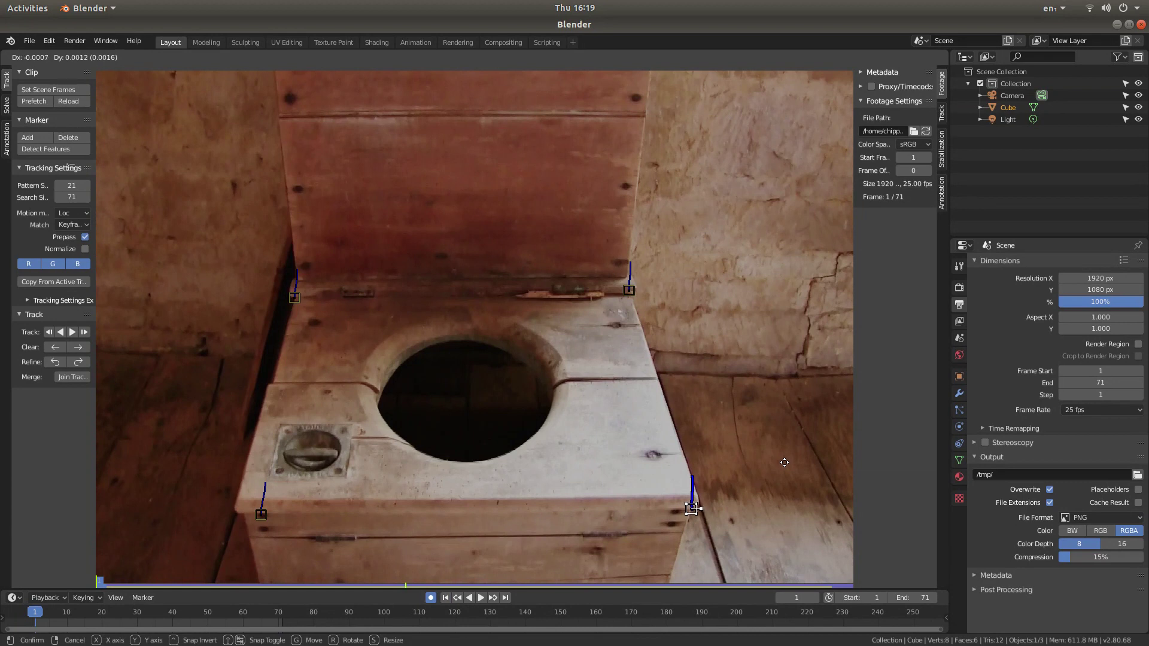
left_click(692, 497)
left_click(73, 332)
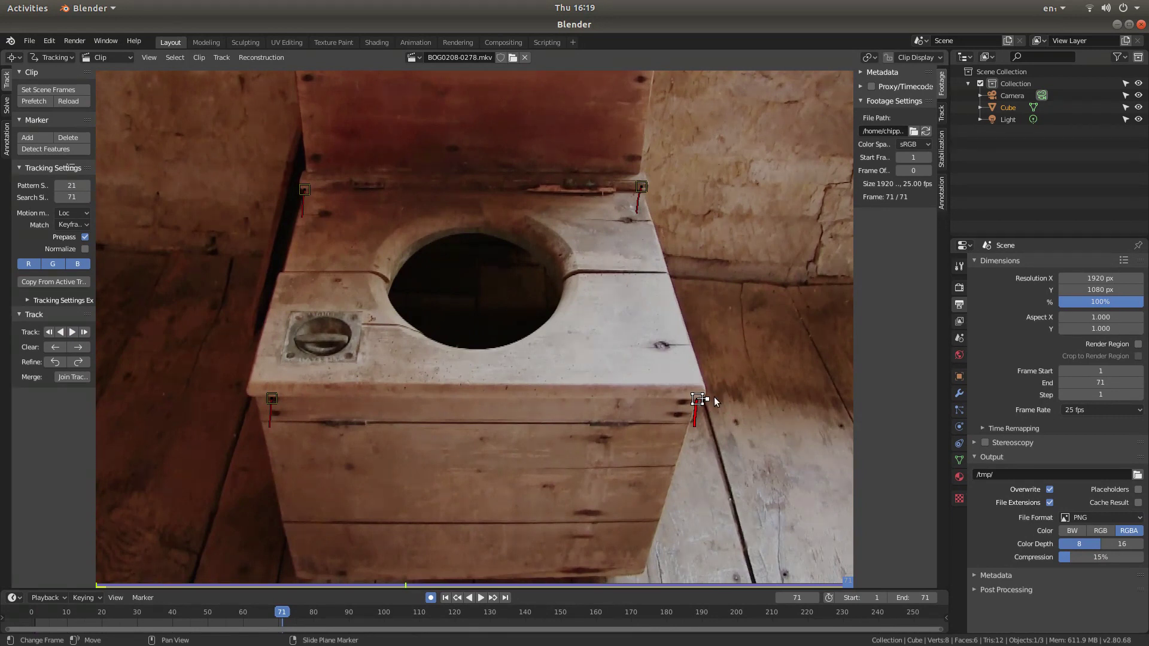
left_click(446, 598)
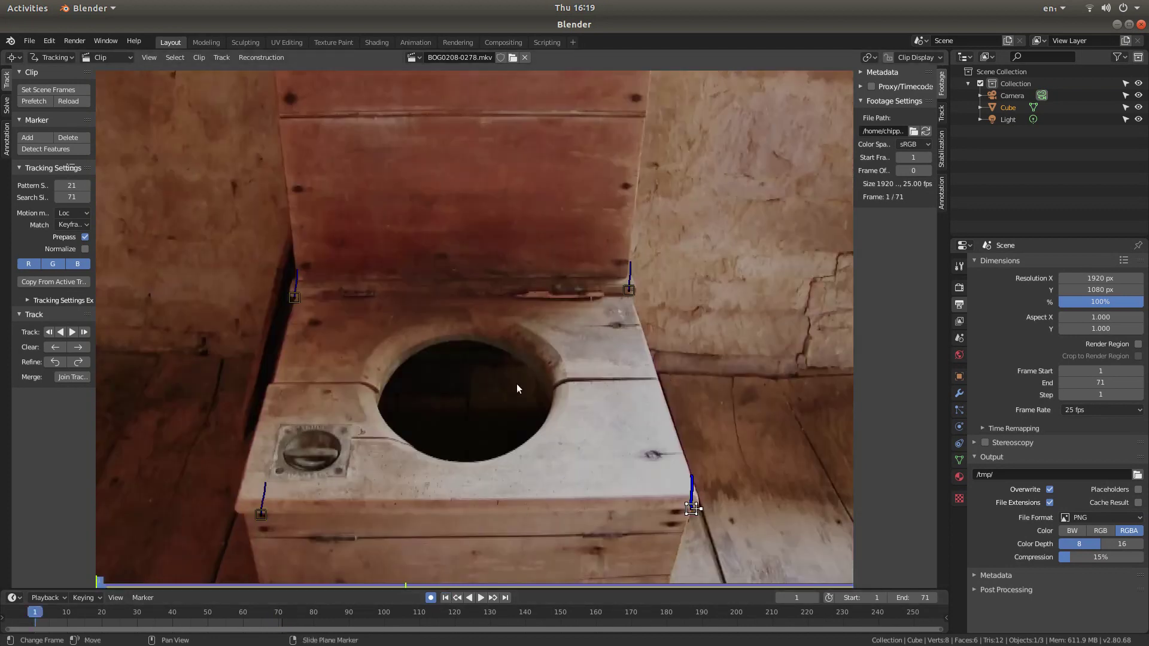
key("Tab")
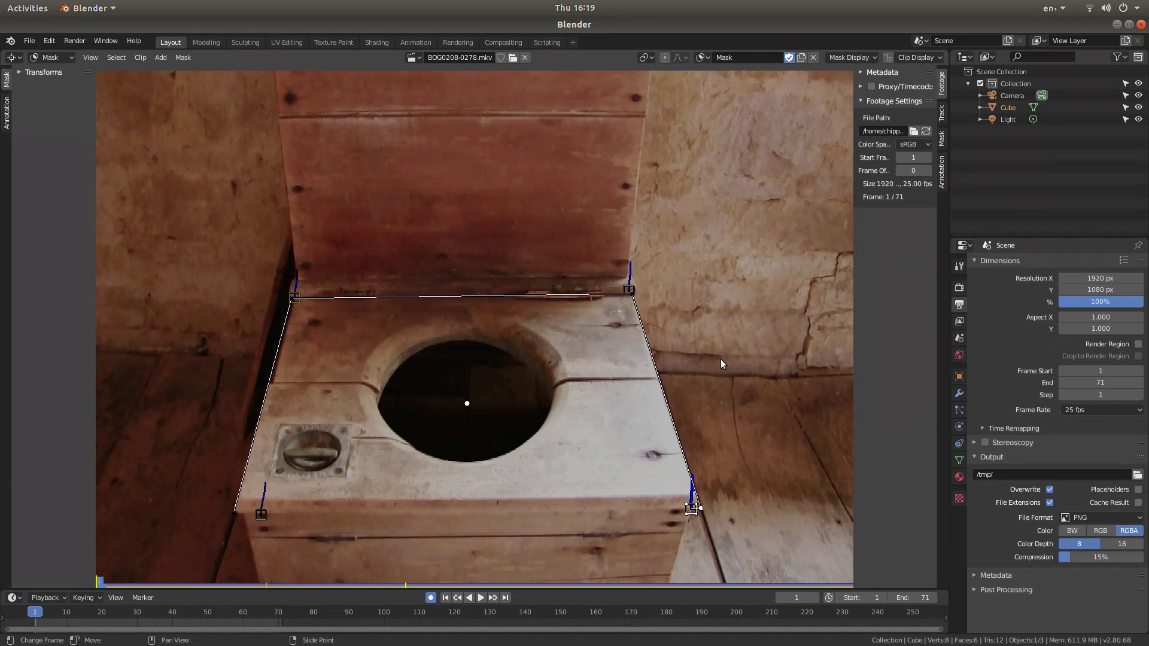
left_click(481, 598)
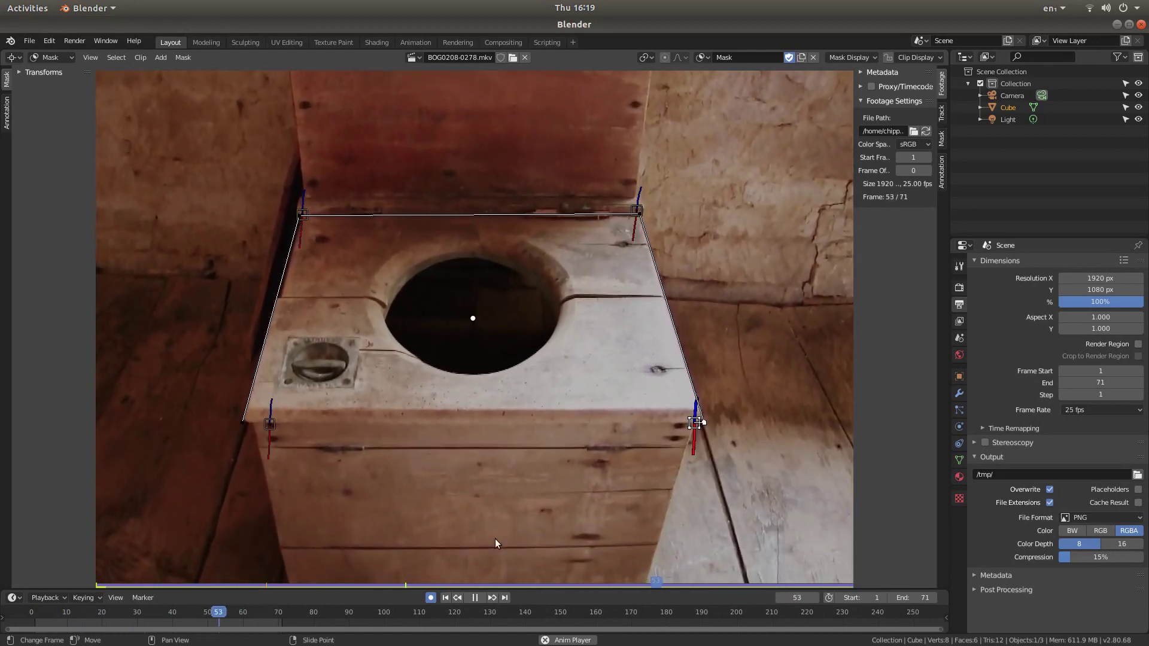
left_click(476, 599)
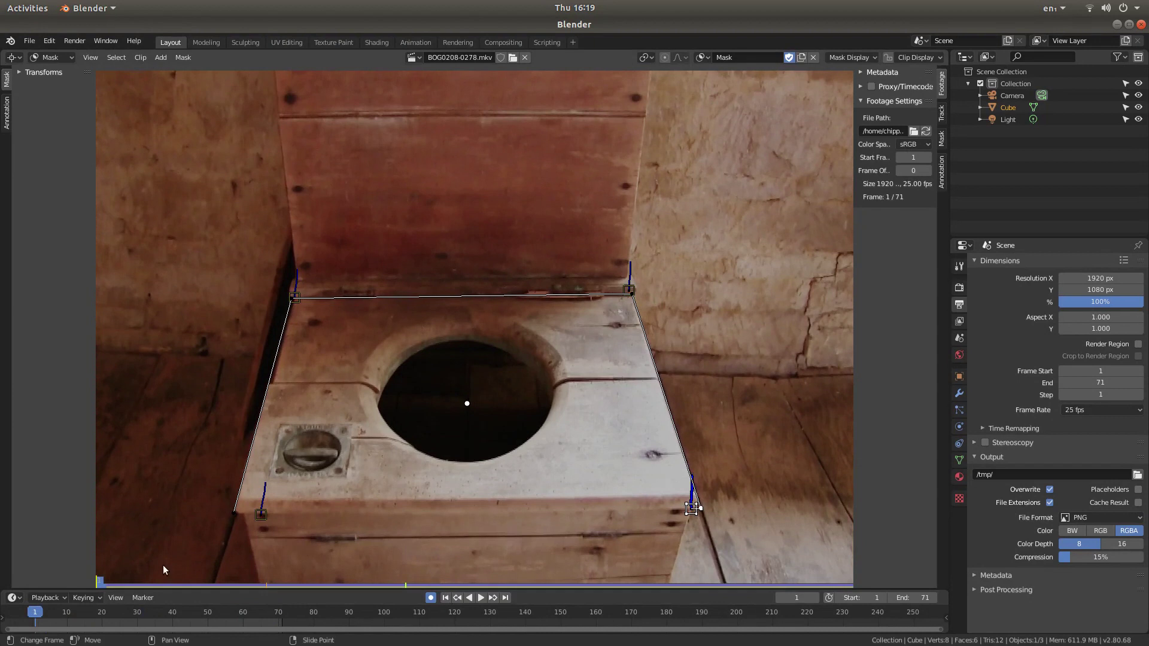
Play the clip to frame 31 to check the mask, return to frame 1, and enable auto-keying
key("space")
left_click_drag(58, 618, 110, 623)
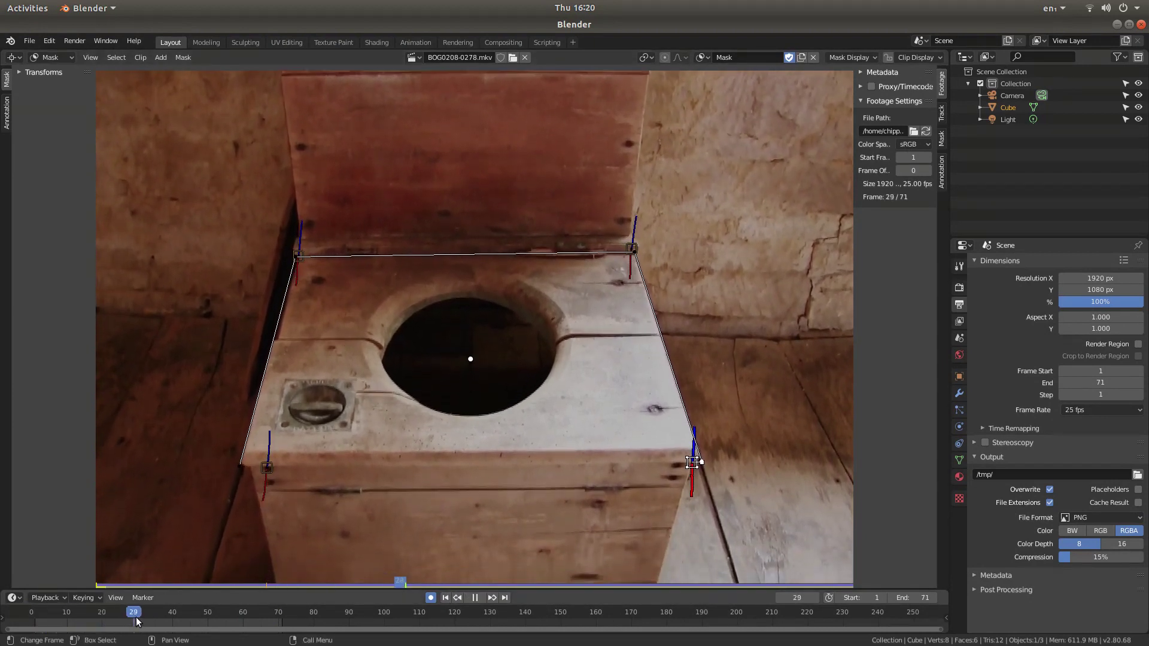
key("space")
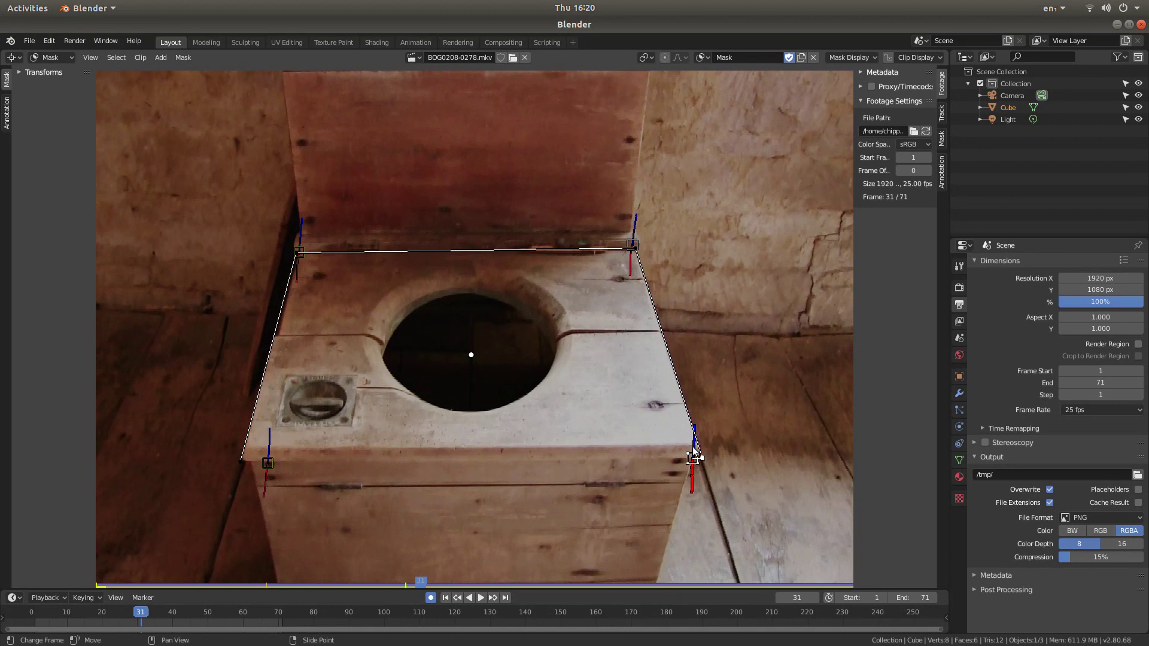
left_click(446, 598)
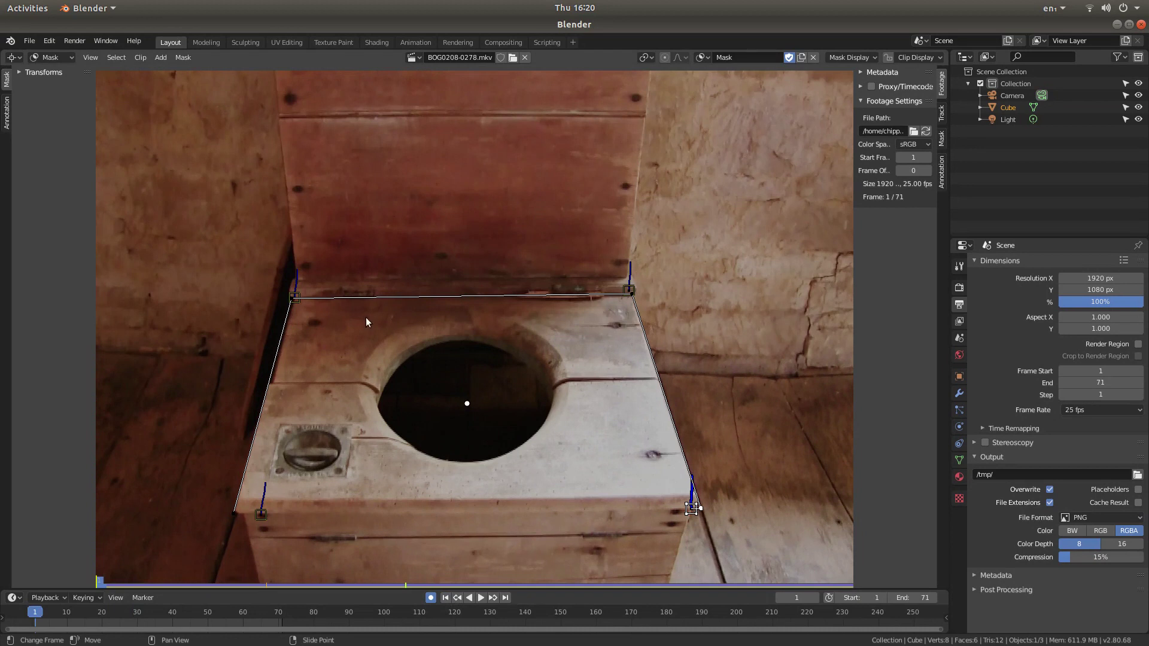
left_click(431, 598)
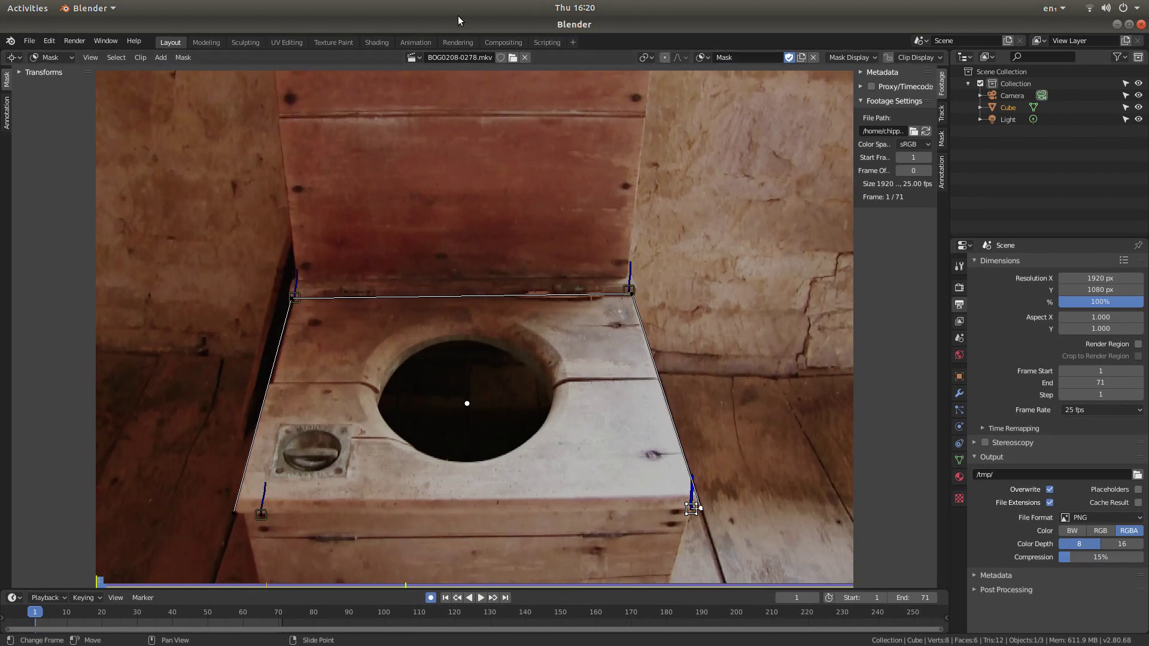
Add a new Video Editing workspace from the Video Editing templates
left_click(572, 42)
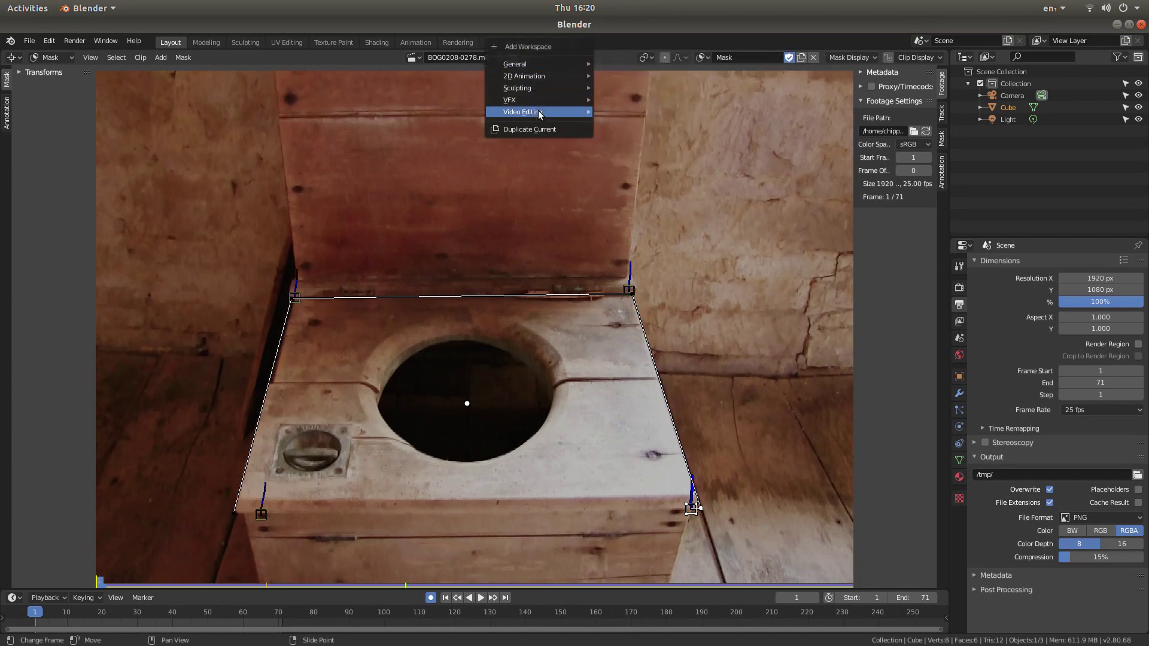
mouse_move(538, 112)
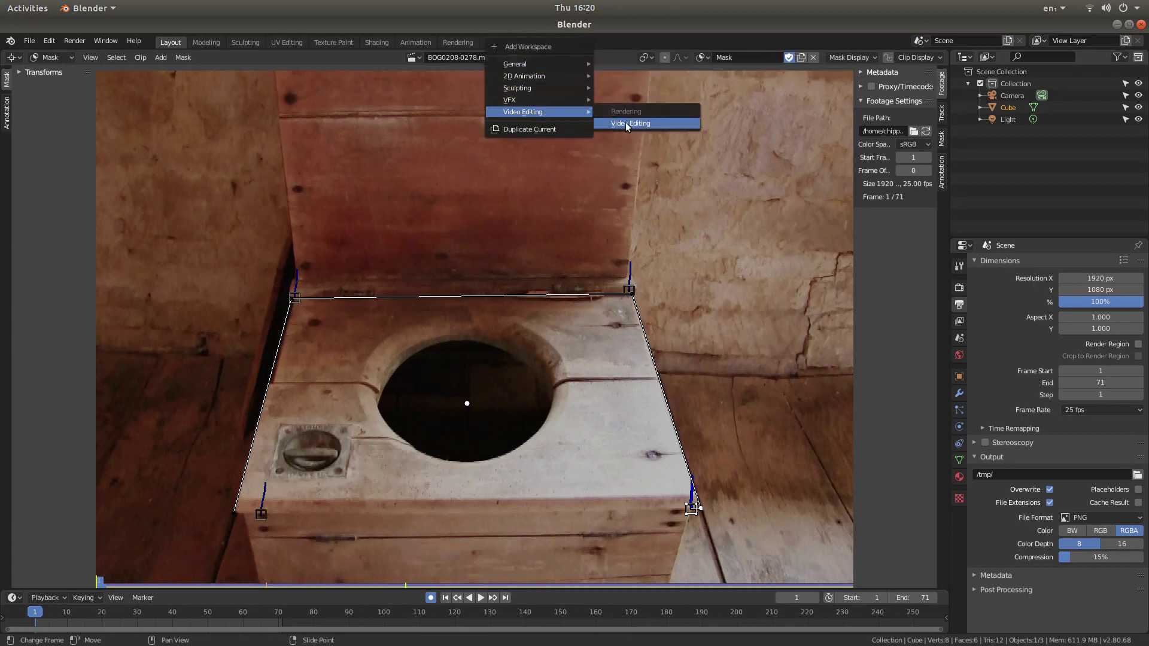
left_click(652, 123)
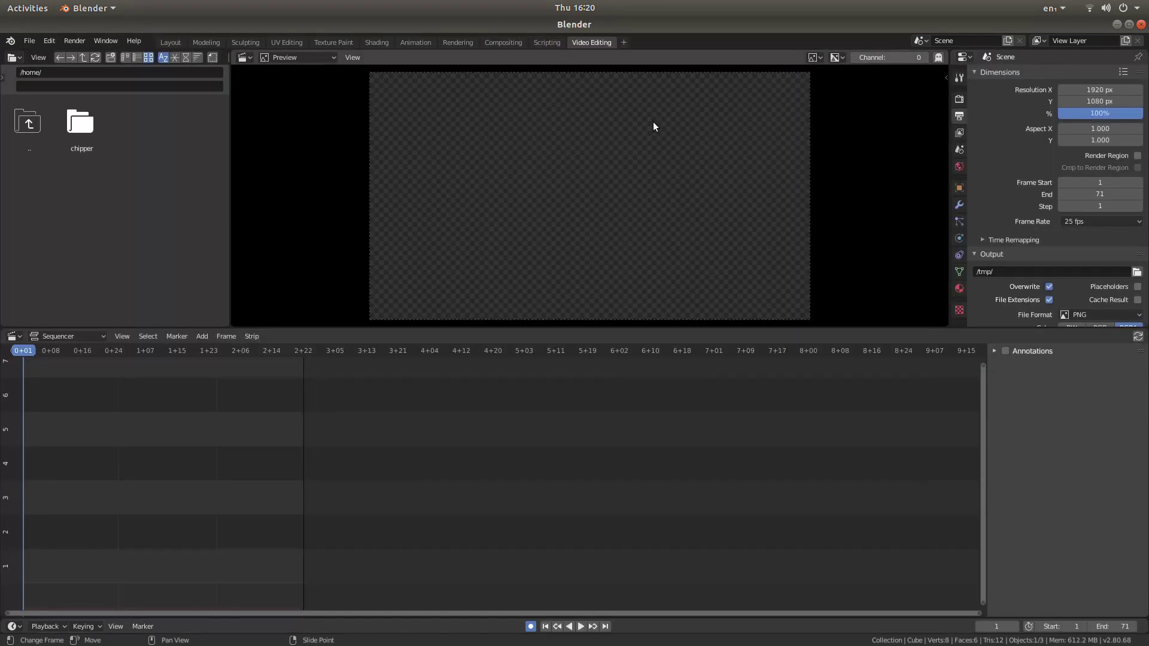
Place BOG0208-0278.mkv from /home/chipper/Desktop as a movie strip on channel 1
left_click(92, 131)
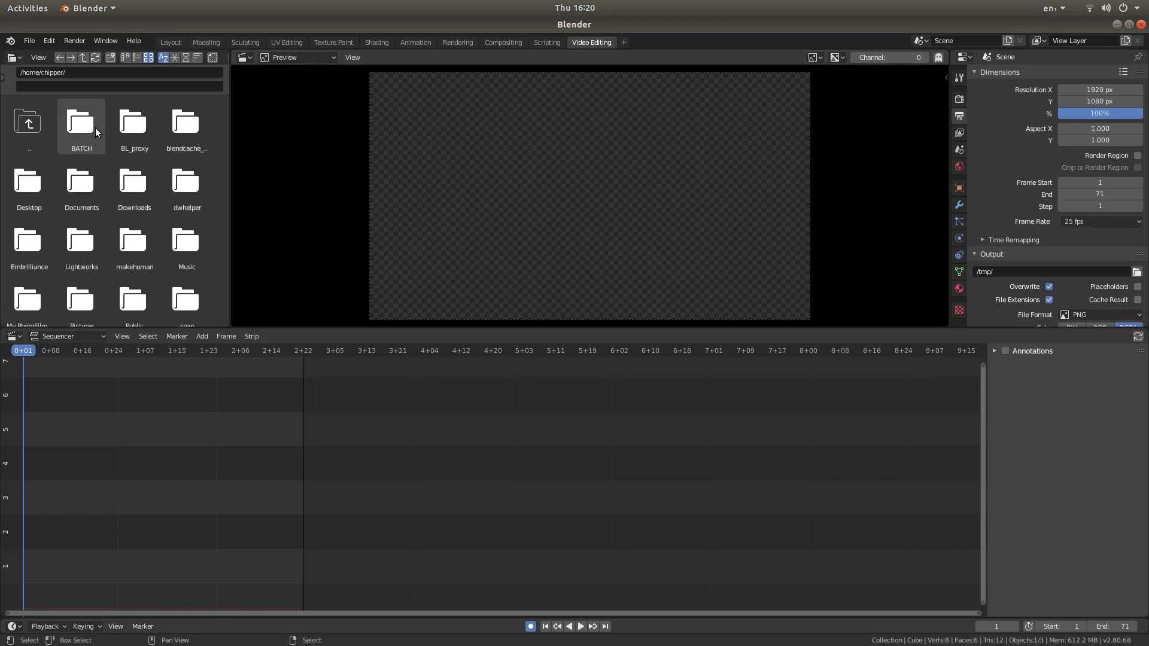
left_click(27, 192)
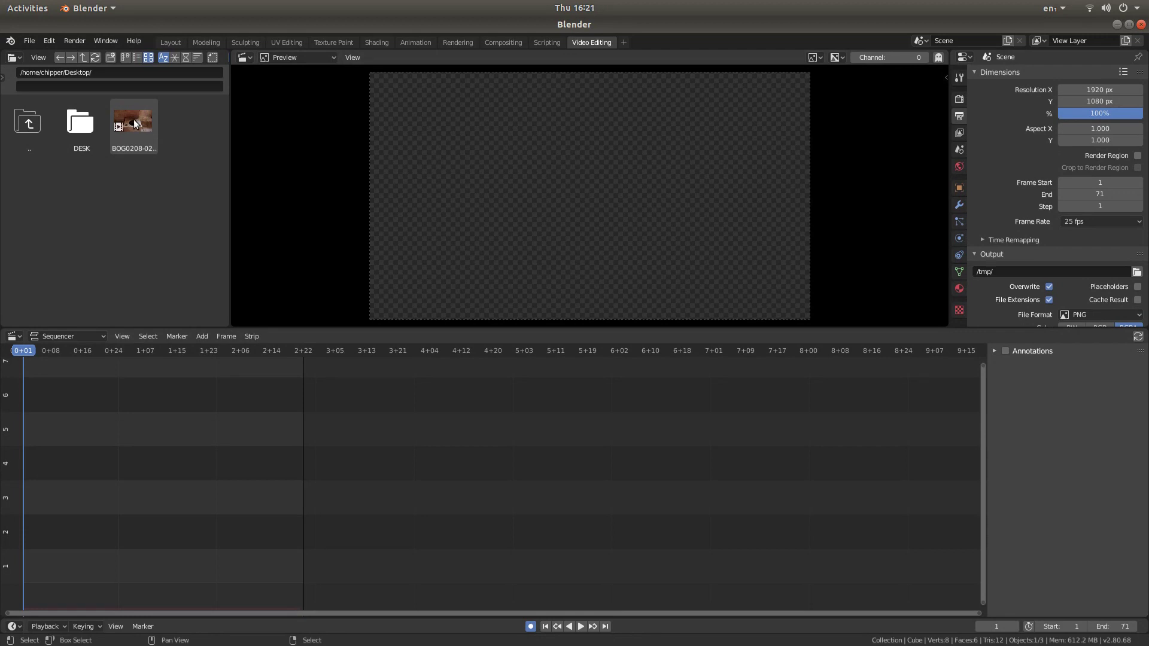
left_click_drag(134, 119, 71, 577)
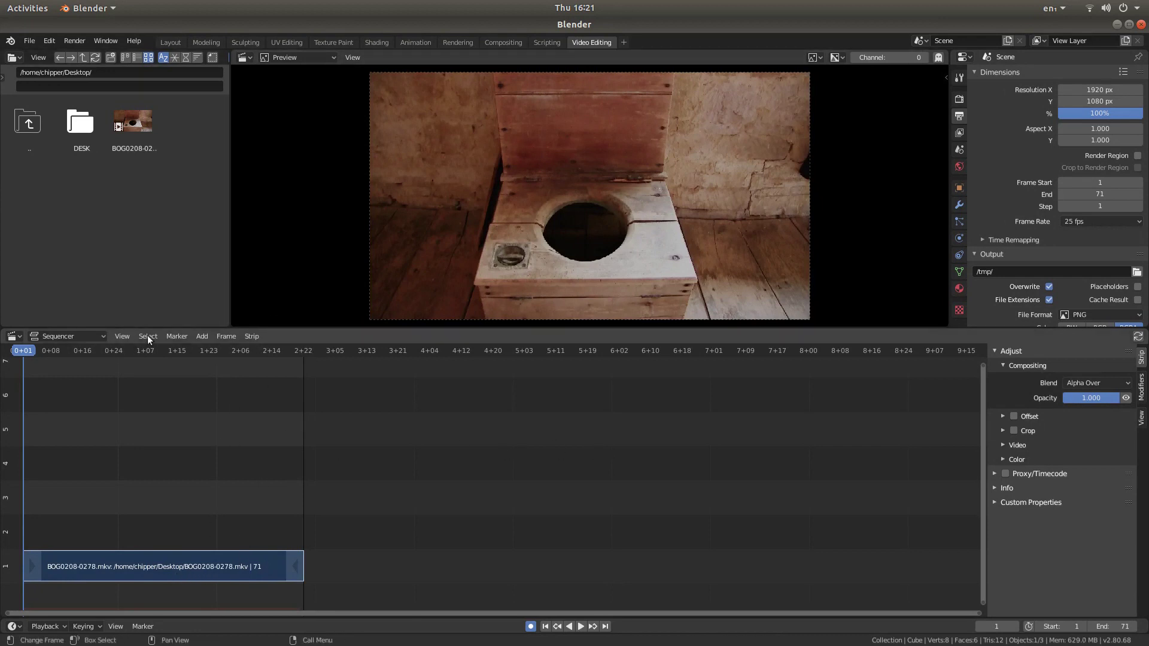
Add an Adjustment Layer strip on channel 2 and extend it to end at frame 71
left_click(203, 337)
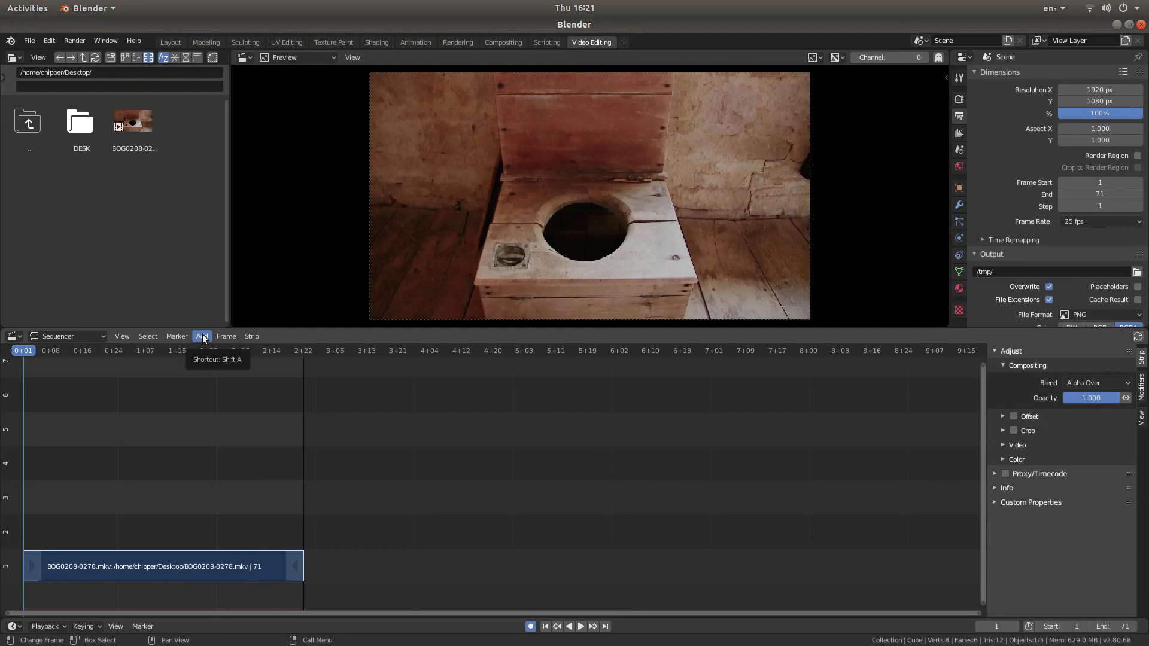
left_click(203, 338)
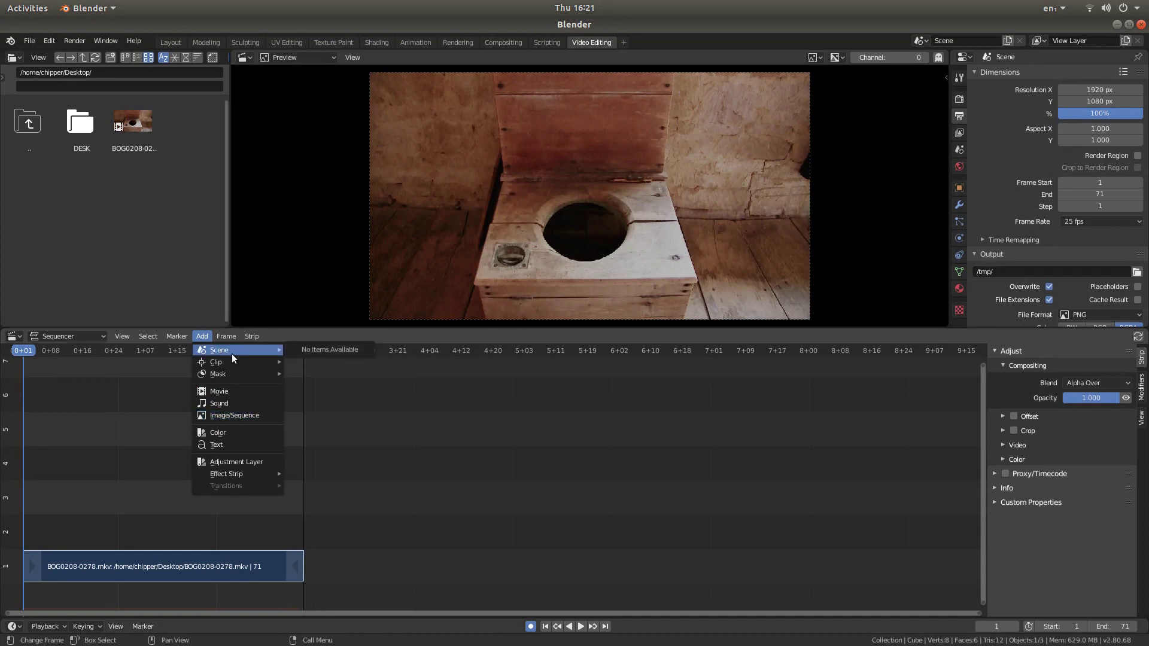
left_click(246, 462)
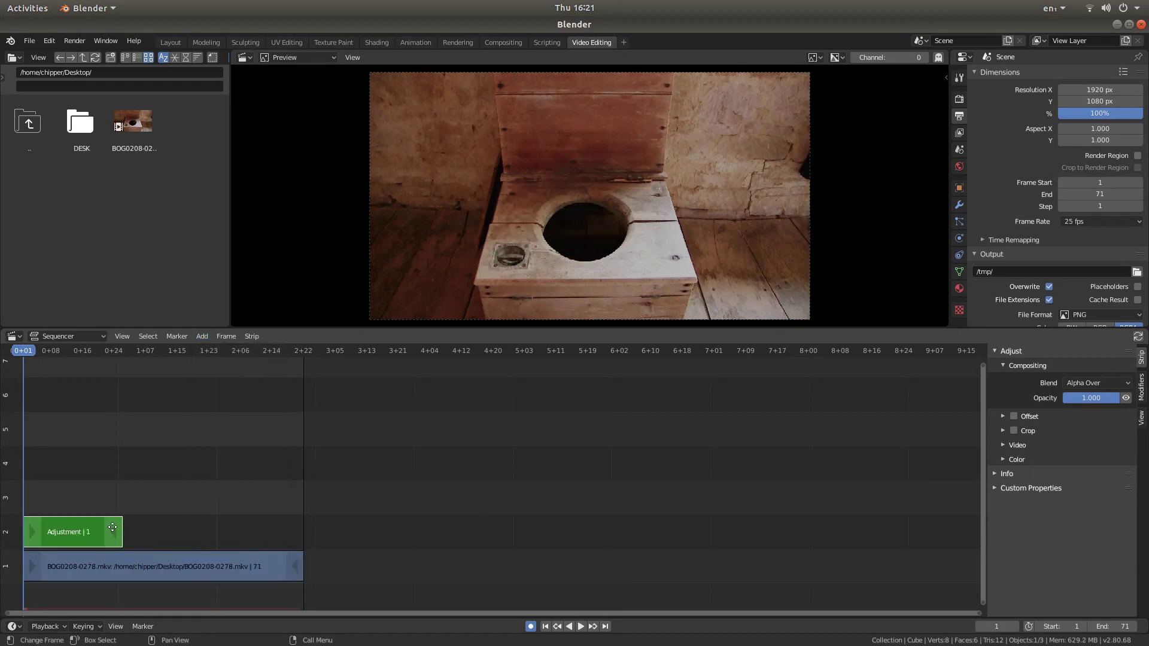
left_click_drag(116, 532, 297, 531)
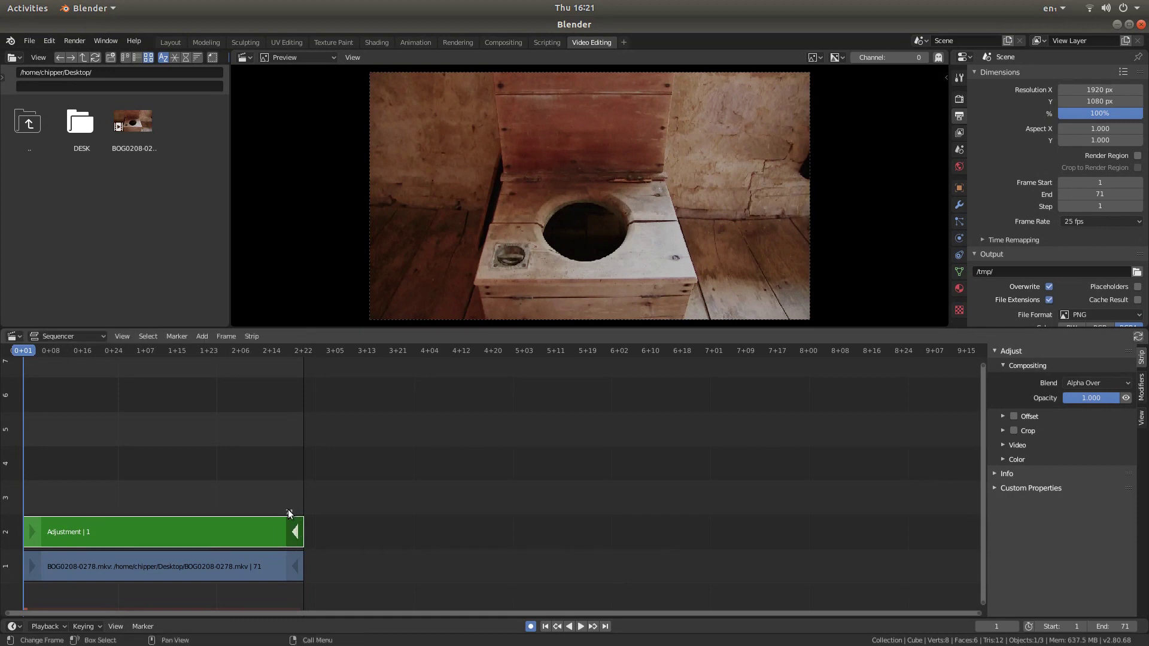
Add a Mask strip modifier to the Adjustment strip with input type Mask, using 'Mask'
left_click(1141, 388)
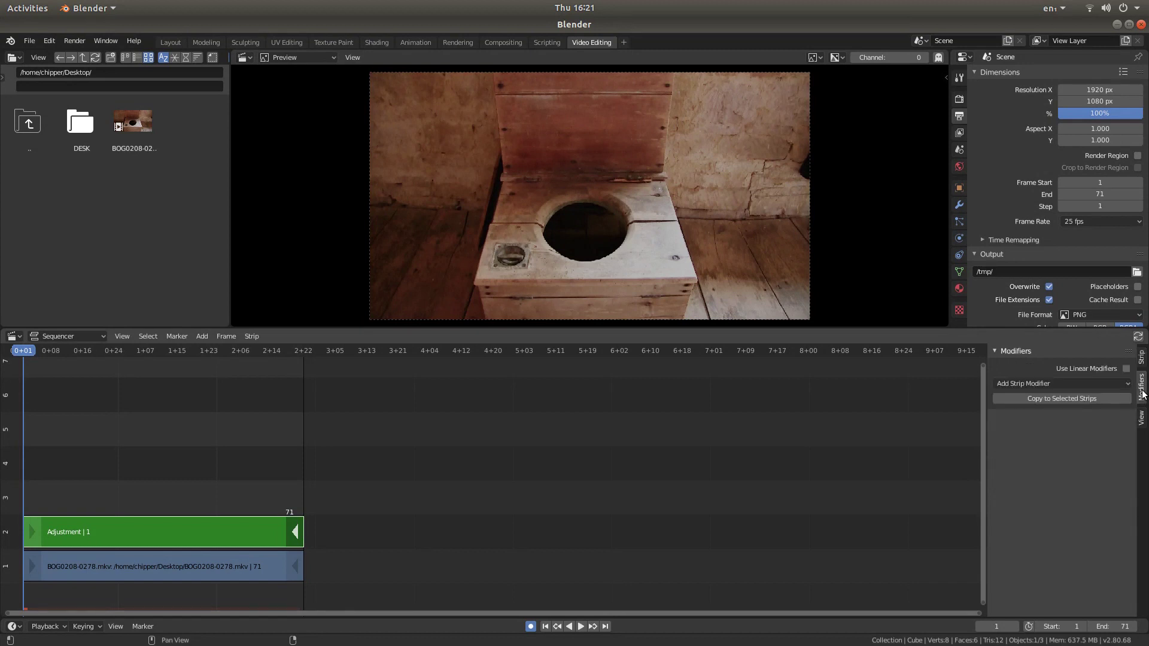
left_click(1035, 383)
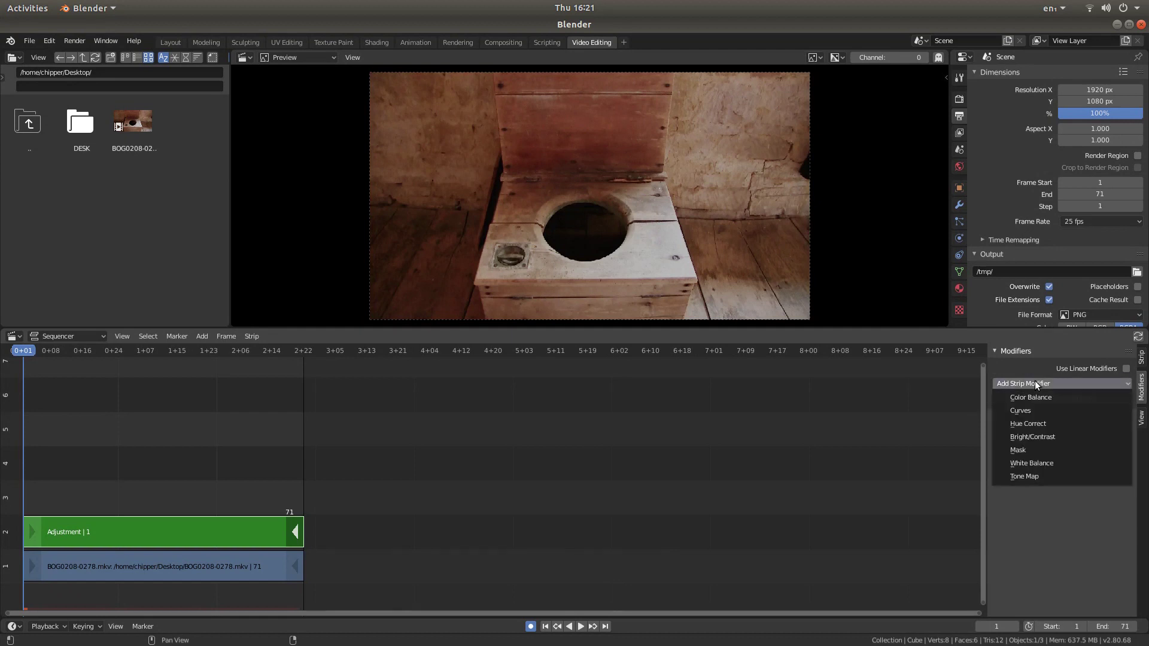
left_click(1032, 451)
left_click(1125, 436)
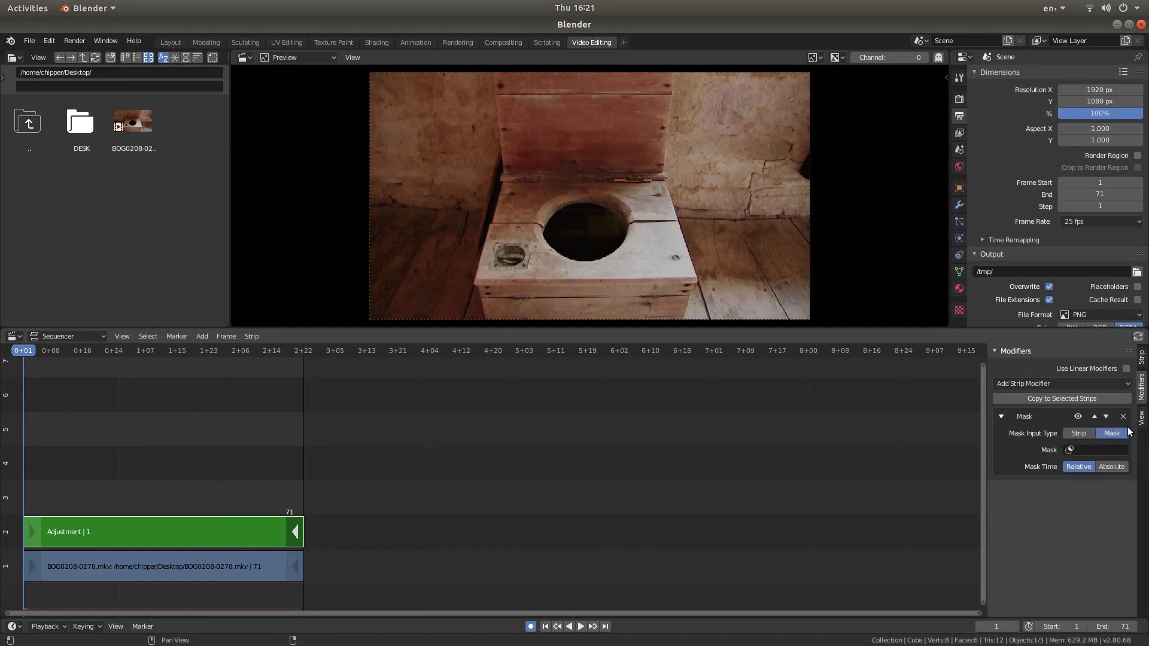
left_click(1079, 451)
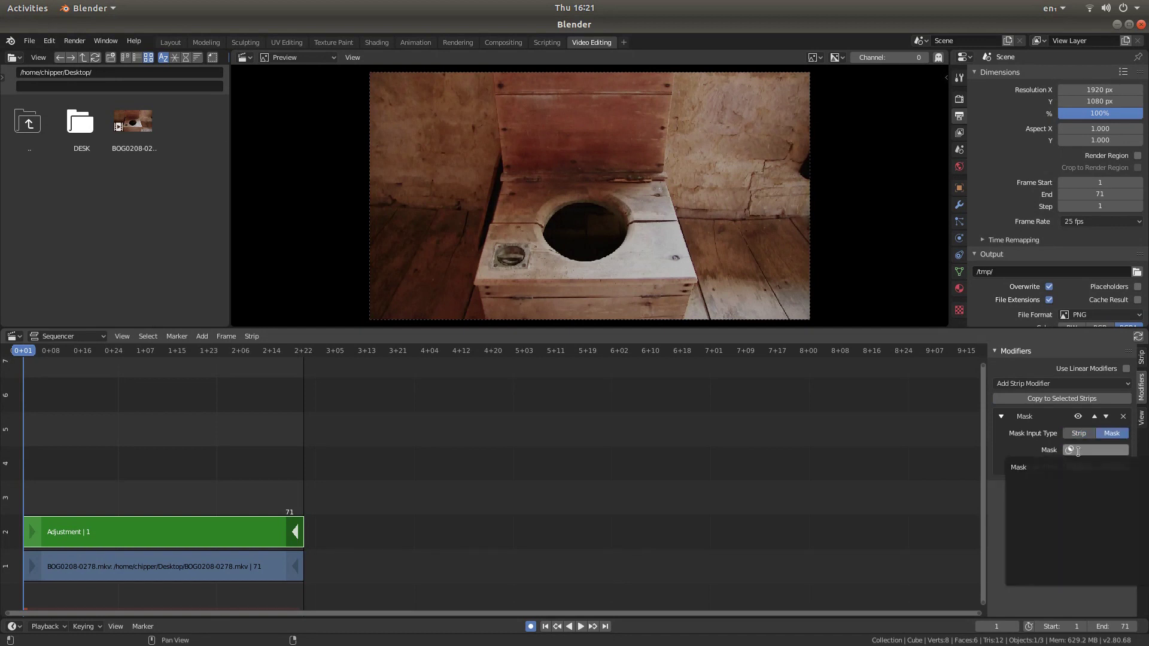
left_click(1016, 468)
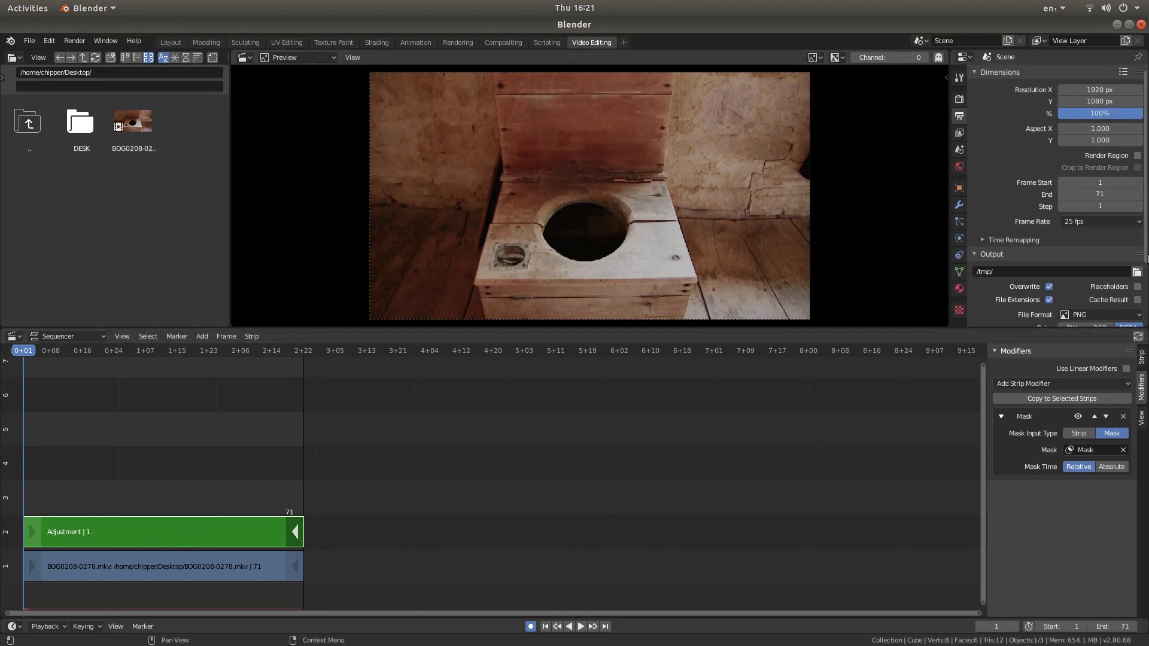
Change the Adjustment strip's Blend from Alpha Over to Multiply
left_click(1141, 357)
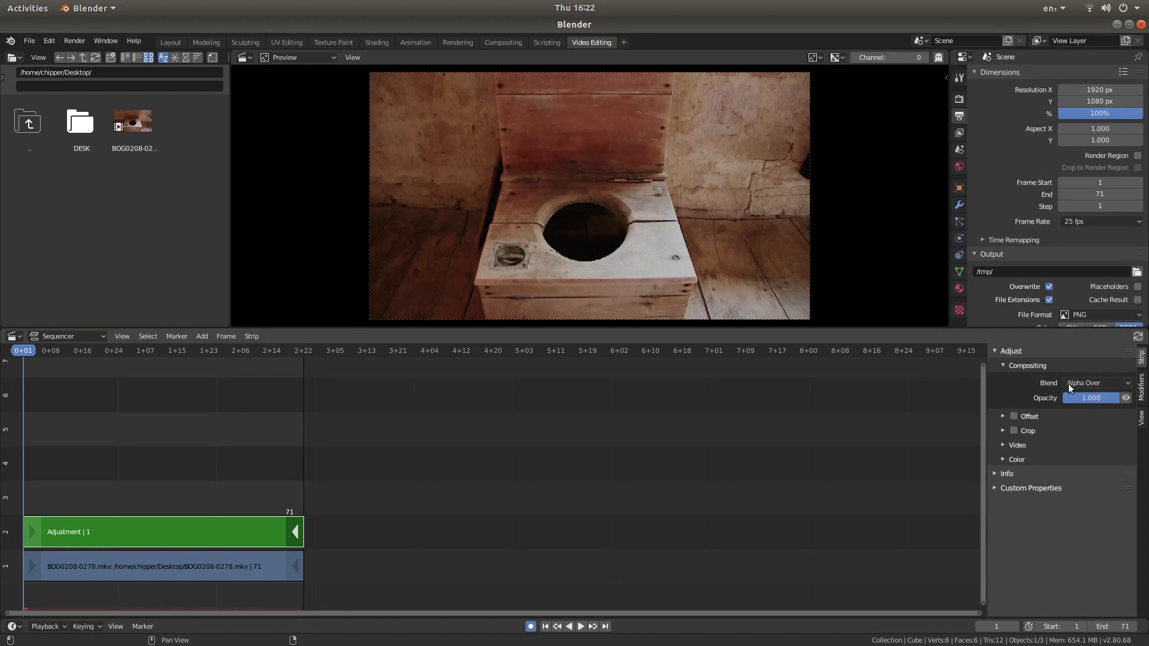
left_click(1093, 383)
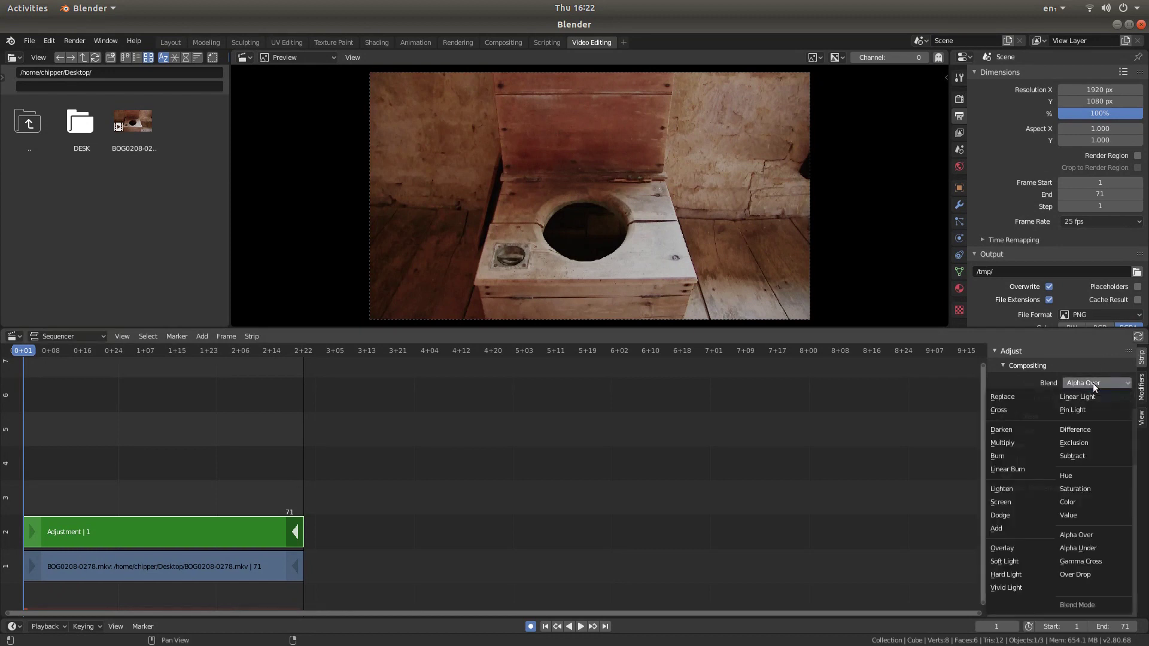
left_click(1003, 443)
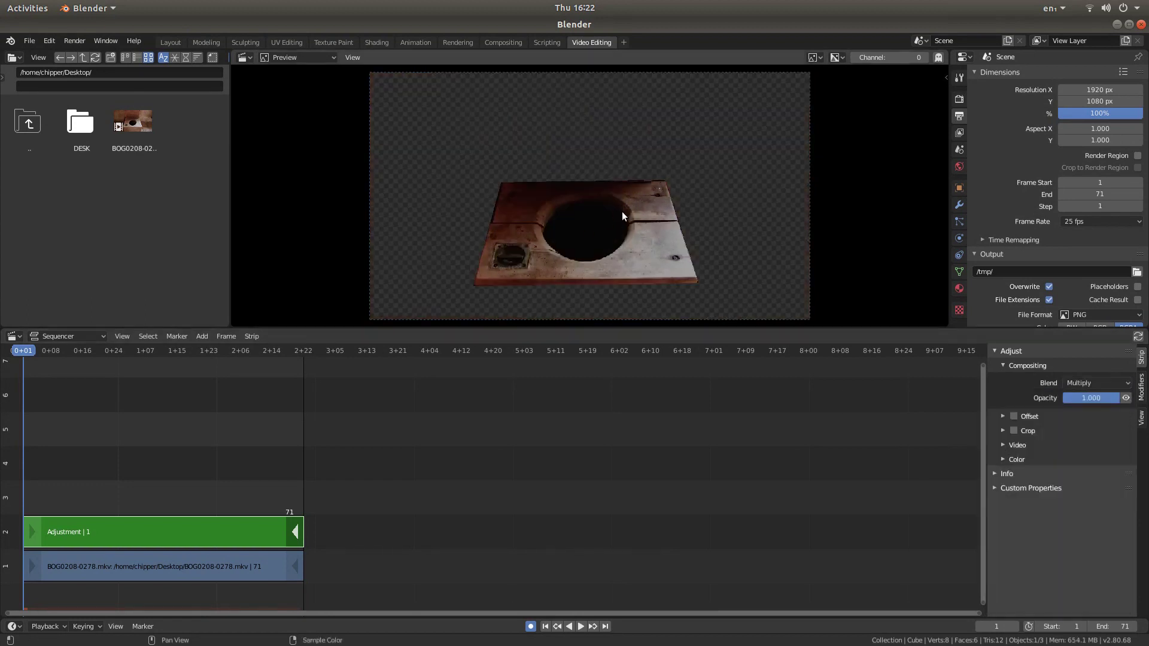